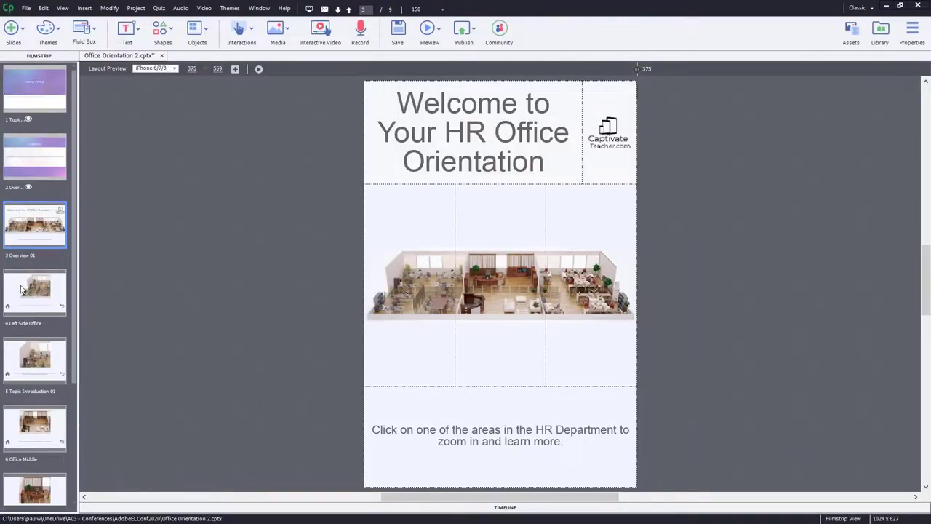
- Browse the Left Side Office slide and the first Topic Introduction 01 slide in the phone layout
{"action": "left_click", "coordinate": [22, 290]}
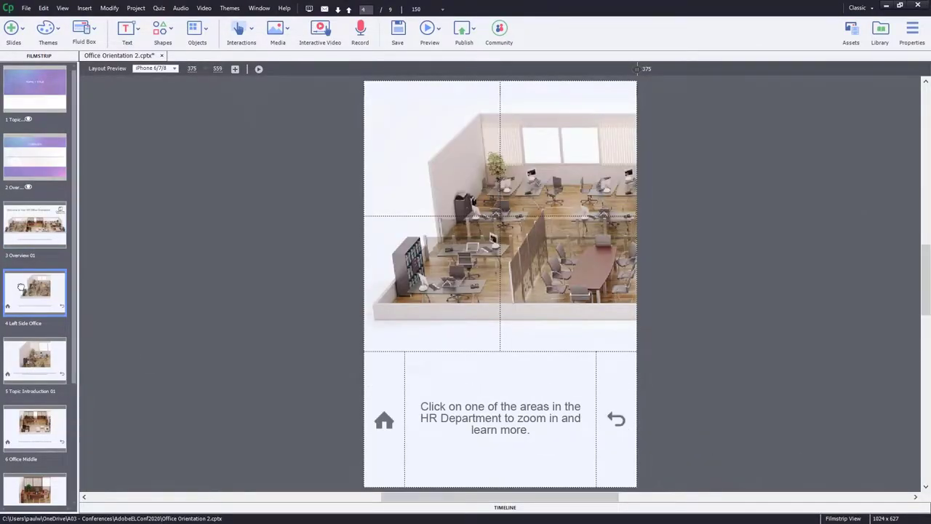
{"action": "left_click", "coordinate": [28, 365]}
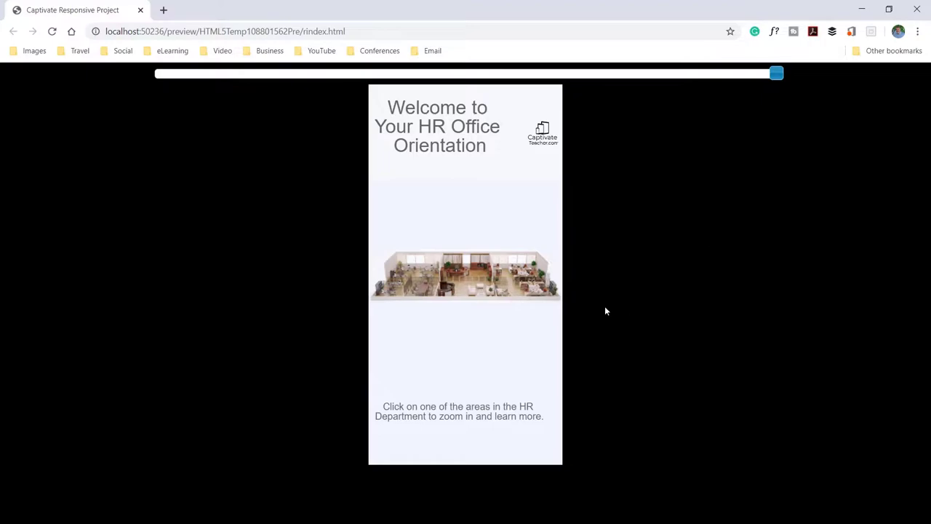
- Test the phone-width preview by zooming into the middle, right and left office areas, returning home after each, and finish at the reception desk
{"action": "left_click", "coordinate": [469, 280]}
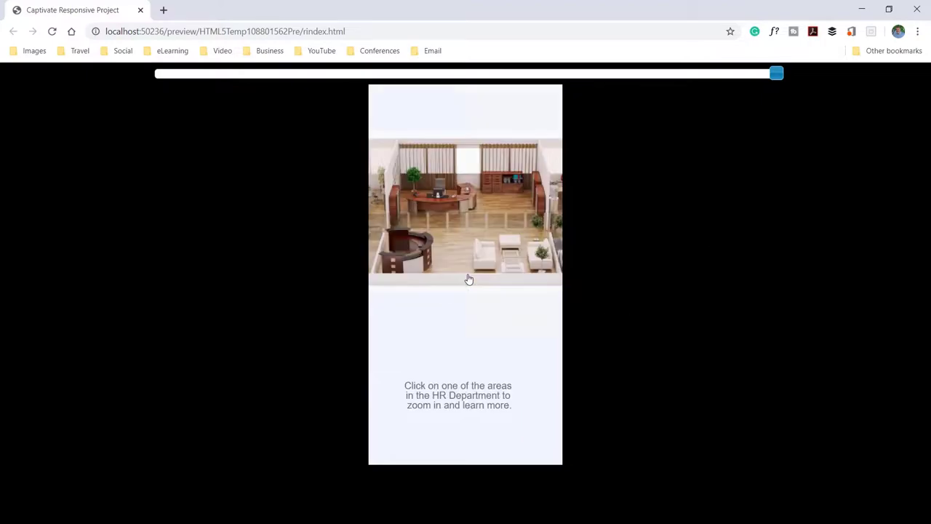
{"action": "left_click", "coordinate": [433, 187]}
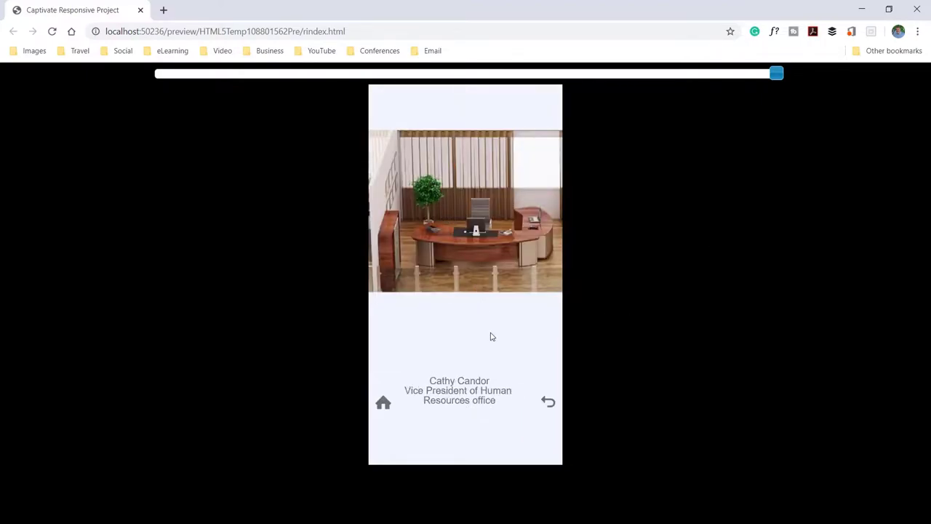
{"action": "left_click", "coordinate": [384, 404]}
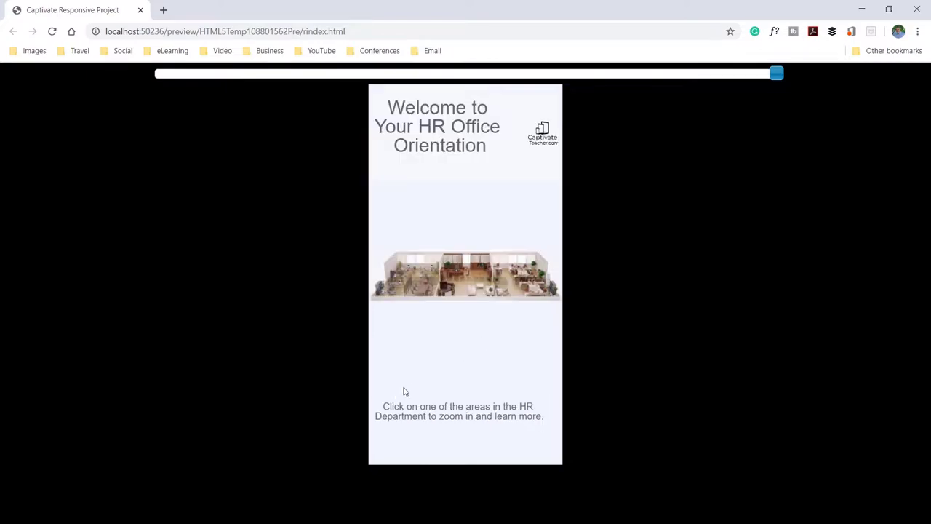
{"action": "left_click", "coordinate": [523, 275]}
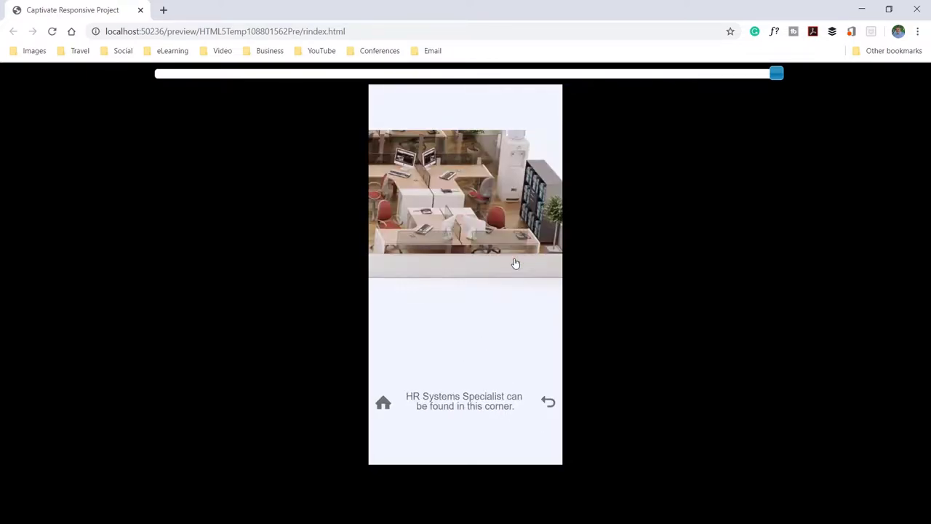
{"action": "left_click", "coordinate": [383, 403]}
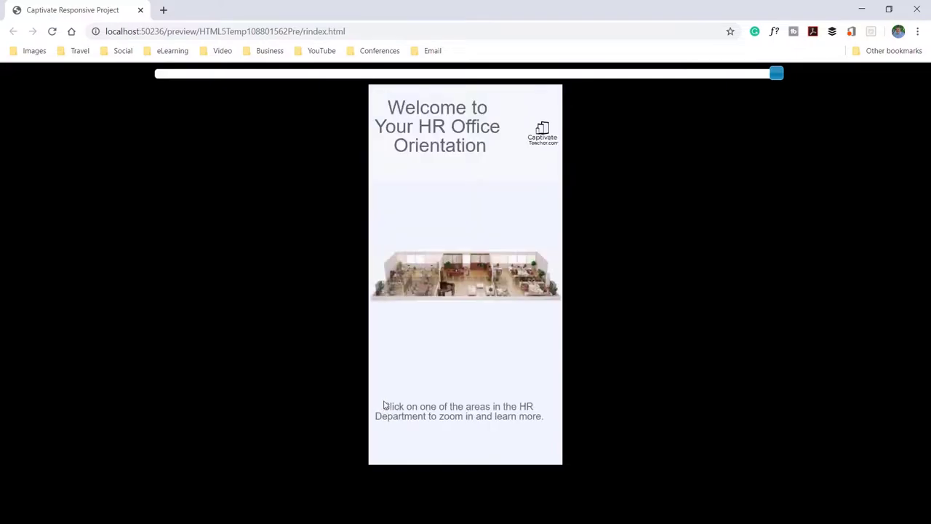
{"action": "left_click", "coordinate": [395, 280]}
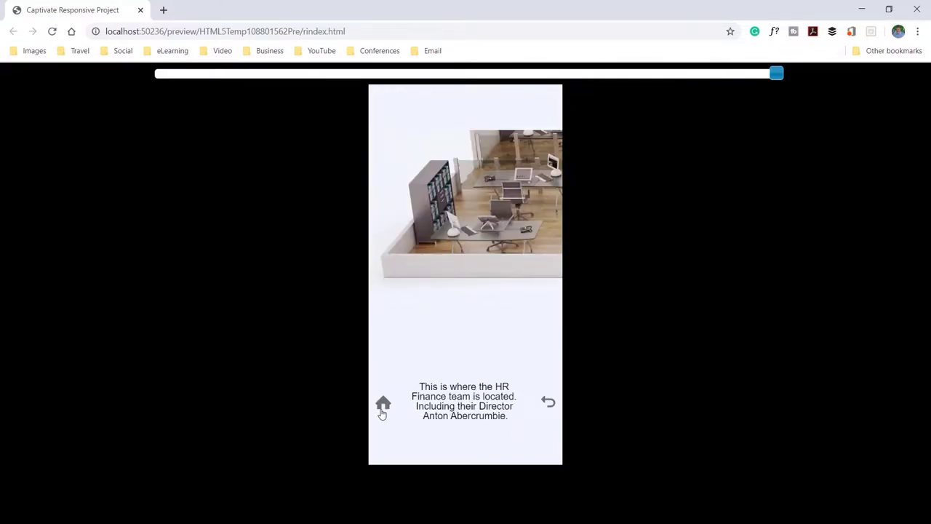
{"action": "left_click", "coordinate": [384, 404]}
{"action": "left_click", "coordinate": [459, 295]}
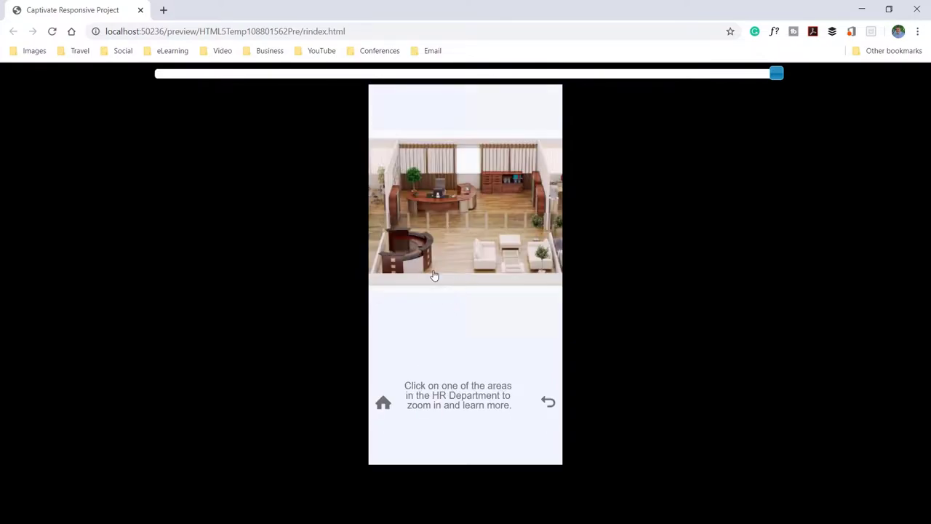
{"action": "left_click", "coordinate": [409, 257]}
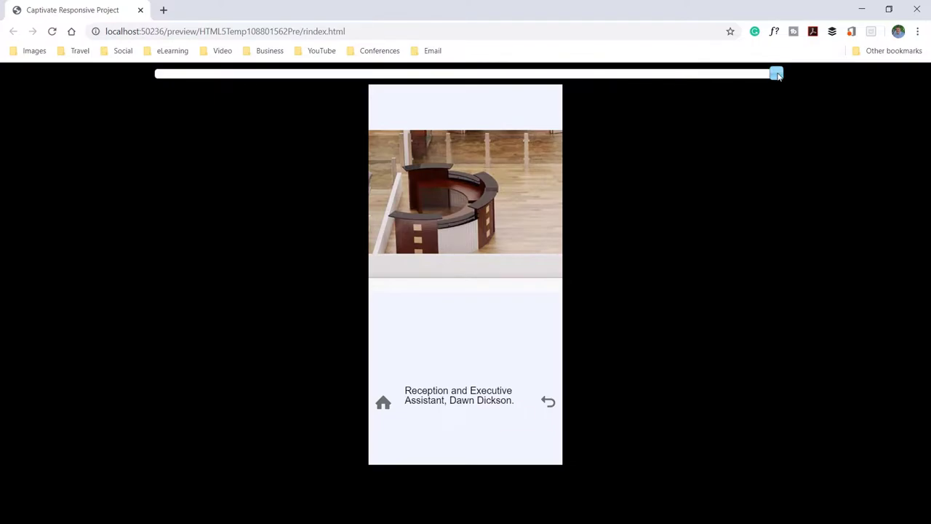
- Widen the preview to full desktop width, return to the home slide, and zoom into the left office and its meeting area
{"action": "left_click_drag", "start_coordinate": [760, 77], "coordinate": [149, 72]}
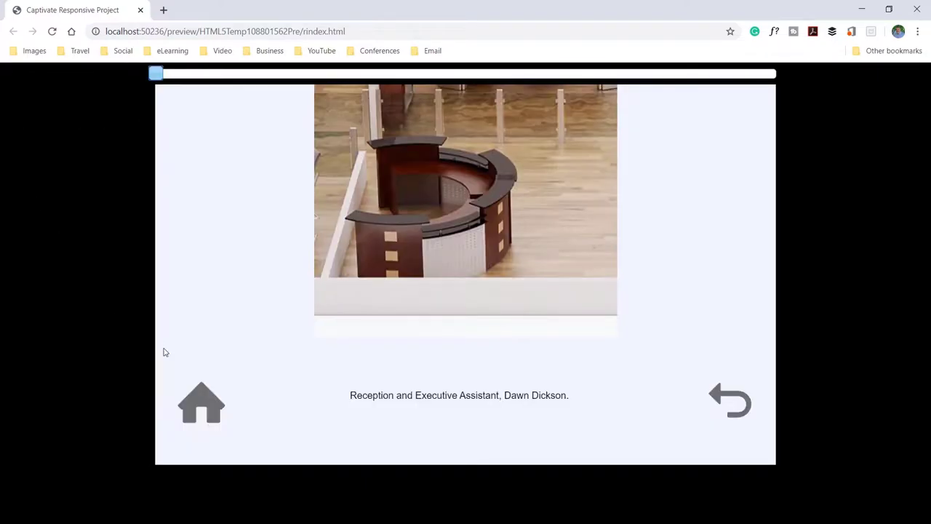
{"action": "left_click", "coordinate": [195, 409]}
{"action": "left_click", "coordinate": [299, 323]}
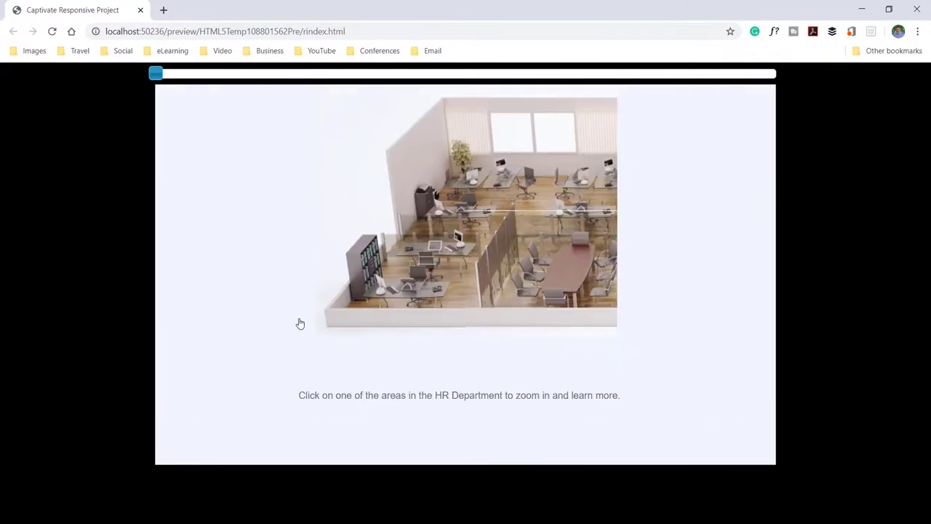
{"action": "left_click", "coordinate": [560, 274]}
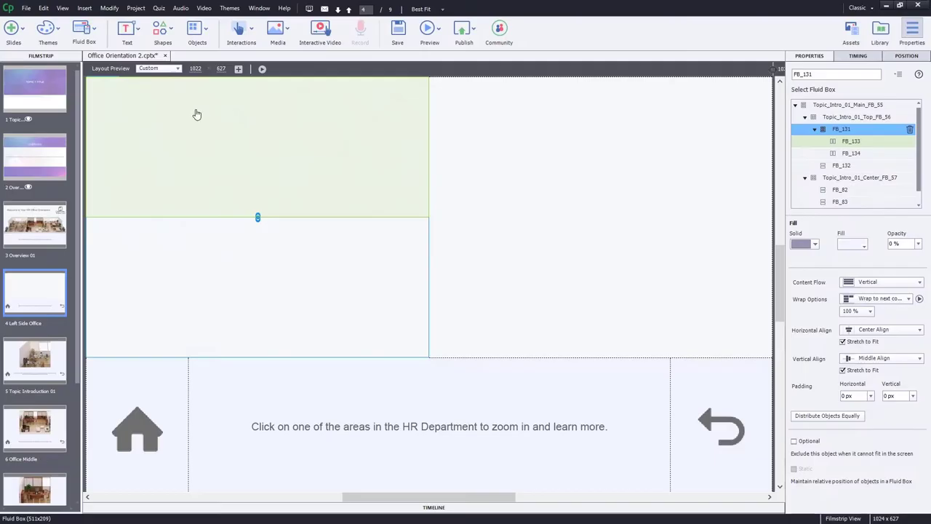
- Split the right half of the Left Side Office slide's image area into two vertically stacked fluid boxes
{"action": "left_click", "coordinate": [495, 154]}
{"action": "left_click", "coordinate": [93, 33]}
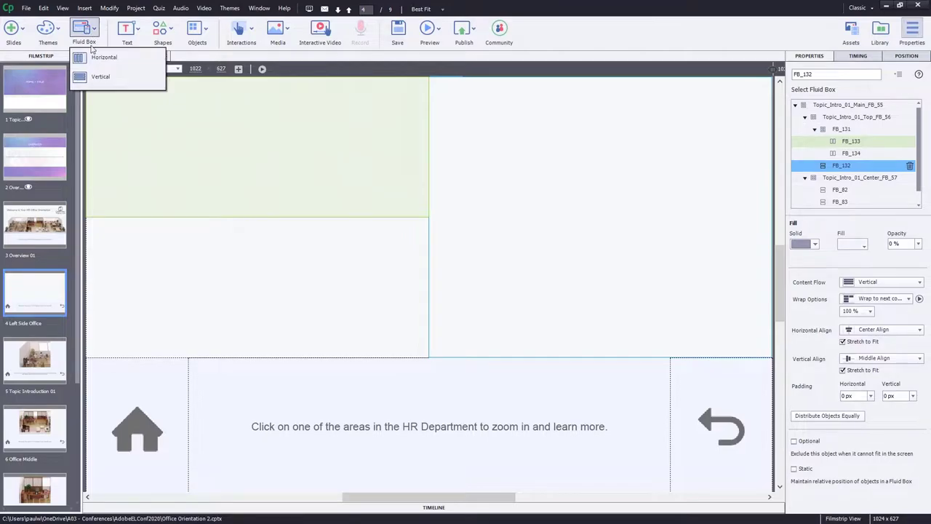
{"action": "mouse_move", "coordinate": [96, 76]}
{"action": "left_click", "coordinate": [175, 102]}
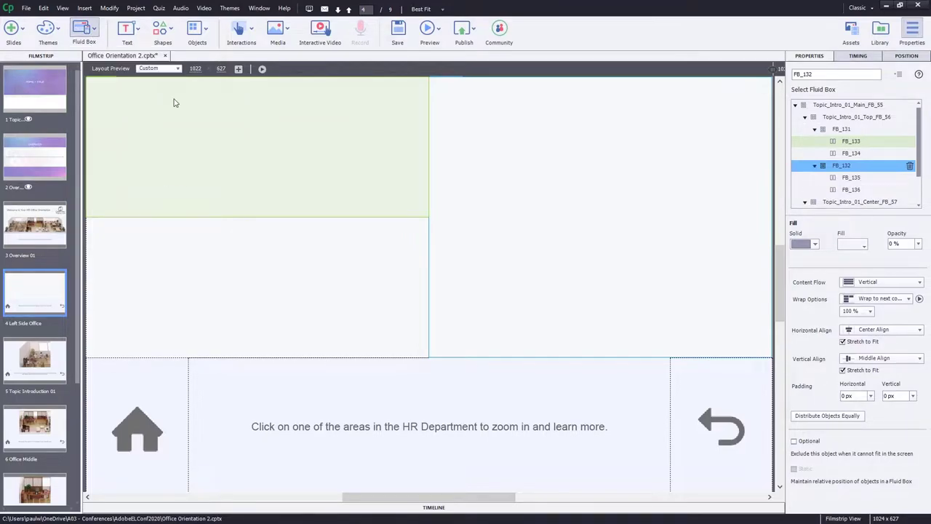
- Change the vertical alignment of the upper-left fluid box on the Left Side Office slide
{"action": "left_click", "coordinate": [358, 191]}
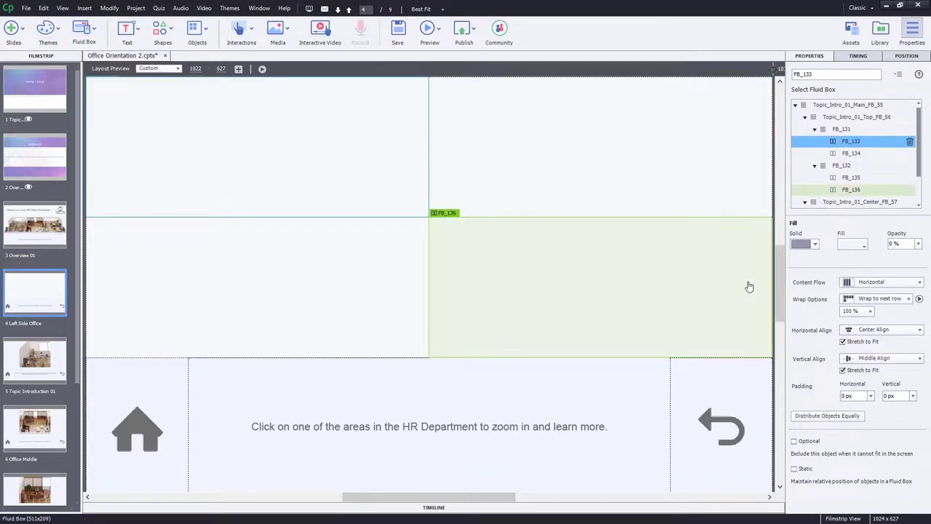
{"action": "left_click", "coordinate": [862, 358]}
{"action": "left_click", "coordinate": [881, 412]}
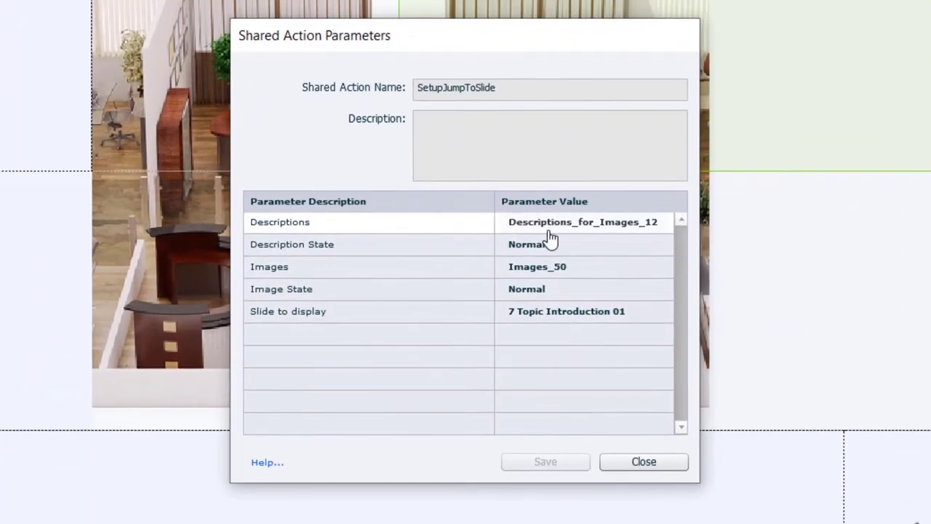
- Open the value of the Descriptions parameter in the SetupJumpToSlide shared action
{"action": "left_click", "coordinate": [538, 231]}
{"action": "left_click", "coordinate": [586, 221]}
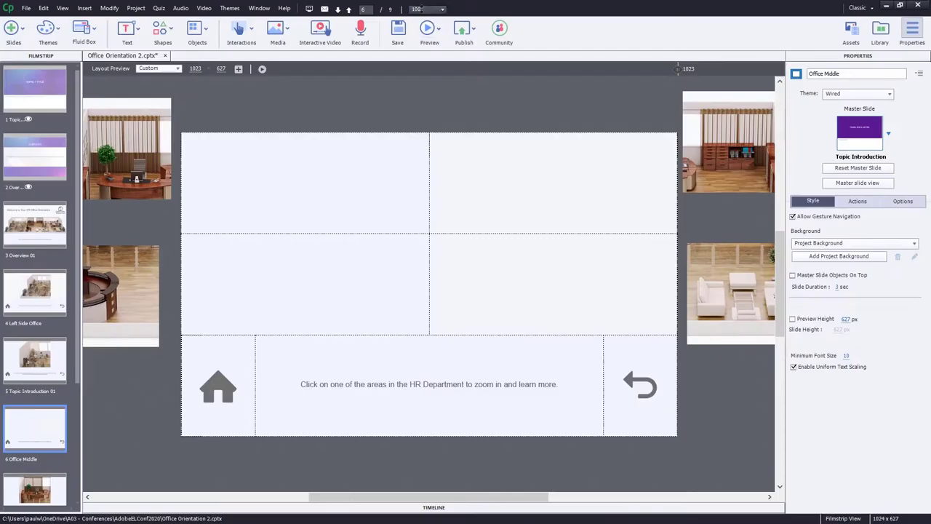
- Place the office images beside the Office Middle slide into its fluid boxes
{"action": "left_click_drag", "start_coordinate": [144, 155], "coordinate": [320, 203]}
{"action": "left_click_drag", "start_coordinate": [725, 161], "coordinate": [549, 185]}
{"action": "left_click_drag", "start_coordinate": [120, 309], "coordinate": [538, 307]}
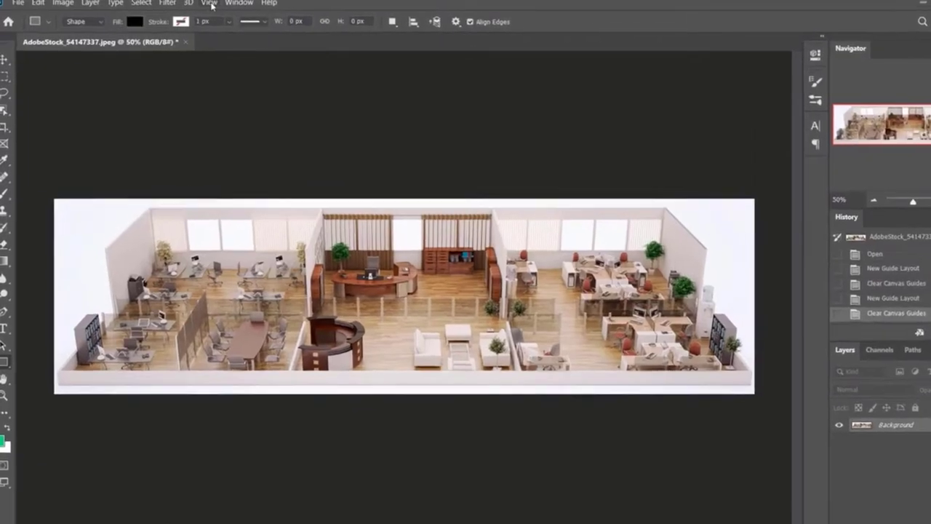
- Switch to Photoshop and open the New Guide Layout settings for the office image
{"action": "left_click", "coordinate": [219, 5]}
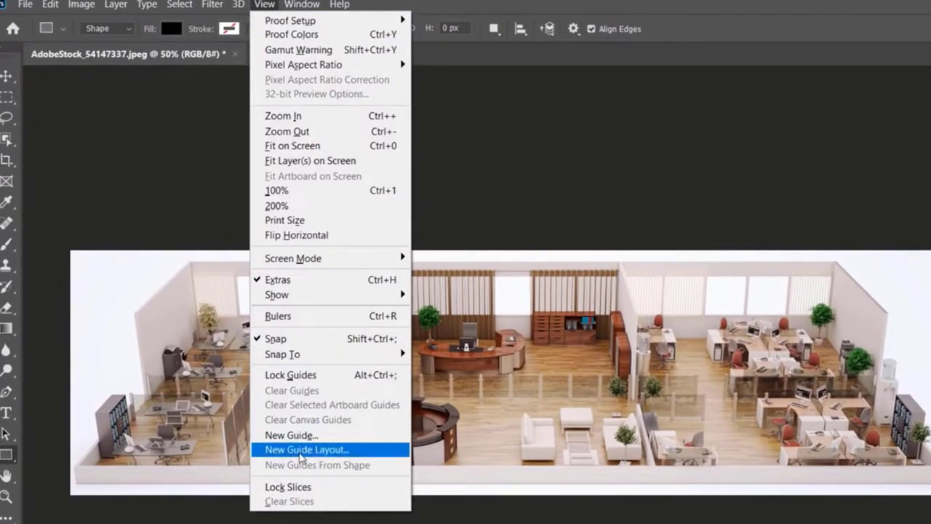
{"action": "left_click", "coordinate": [300, 450]}
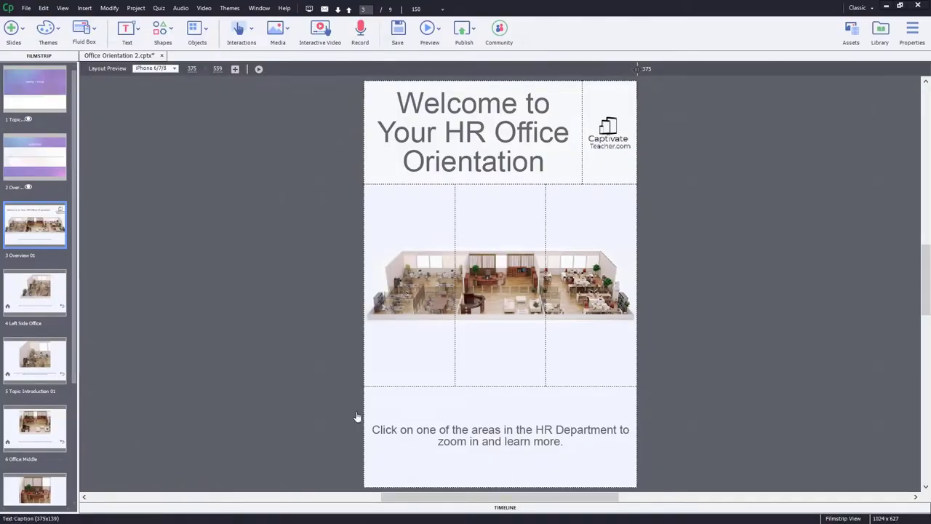
- Return to Captivate and look through slides 4 and 5 of the office orientation project
{"action": "left_click", "coordinate": [22, 288]}
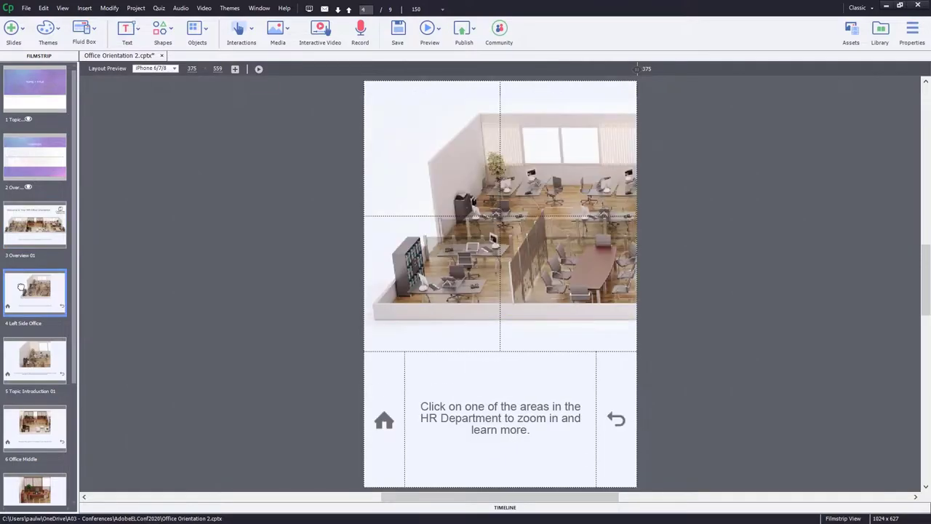
{"action": "left_click", "coordinate": [27, 365]}
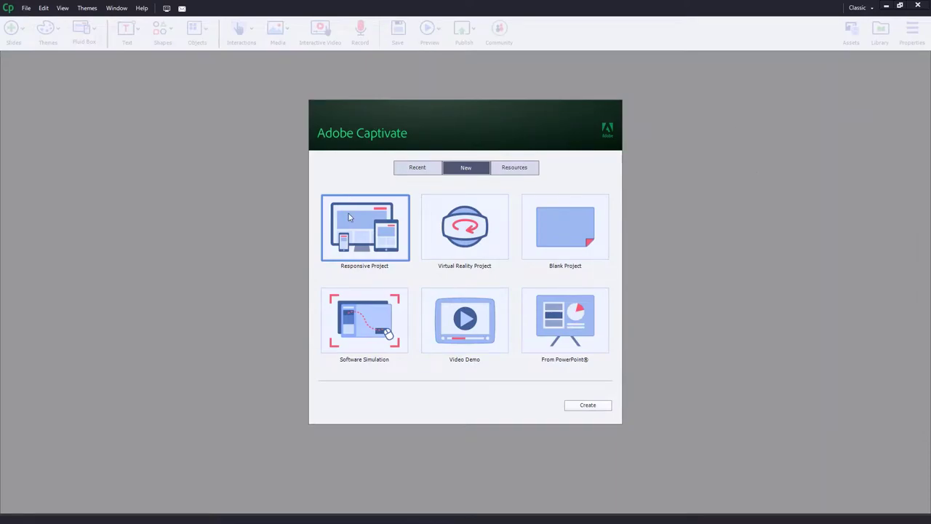
- Create a responsive project and insert the Wired theme's Topic Introduction 01 and Overview 01 slides from the assets
{"action": "left_click", "coordinate": [588, 406]}
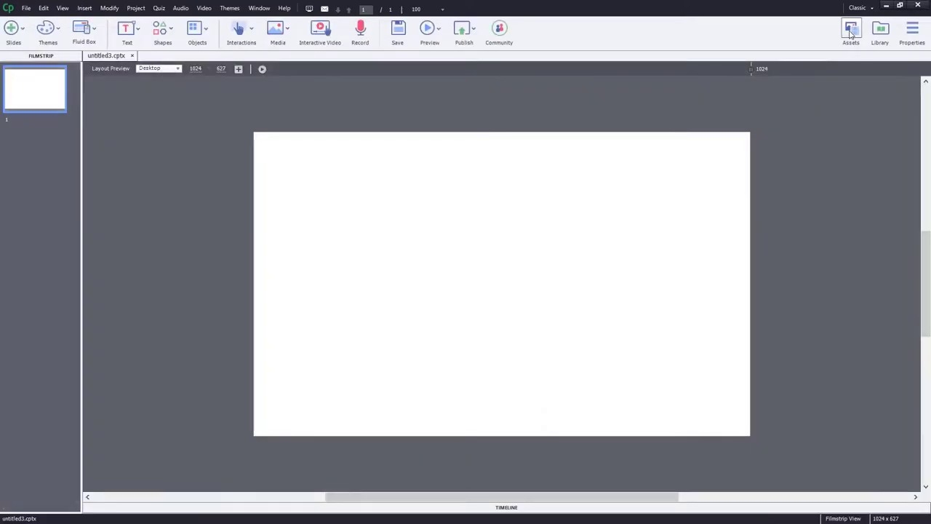
{"action": "left_click", "coordinate": [851, 30]}
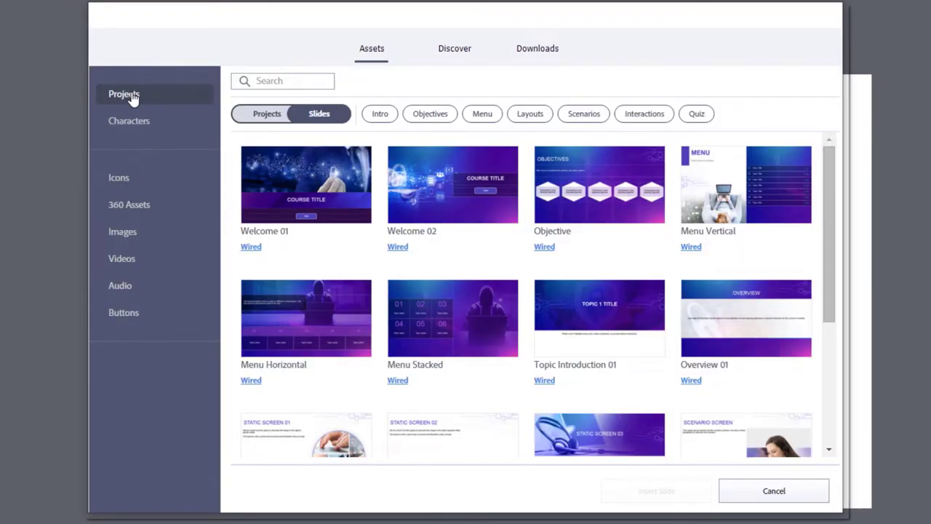
{"action": "left_click", "coordinate": [600, 333]}
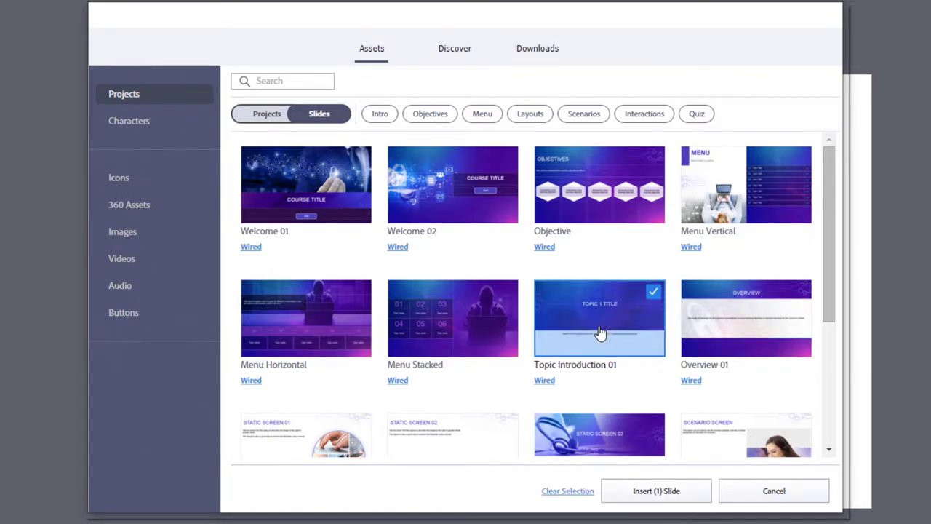
{"action": "left_click", "coordinate": [731, 331]}
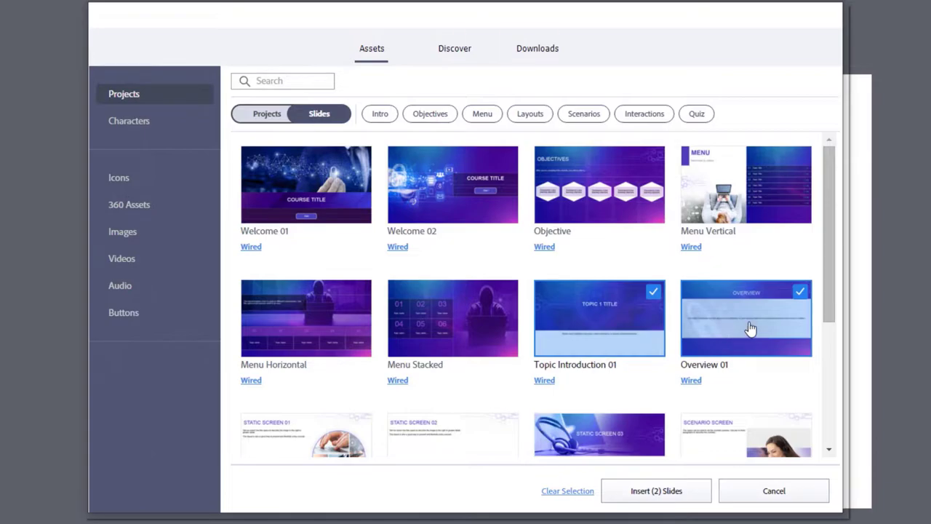
{"action": "left_click", "coordinate": [656, 490]}
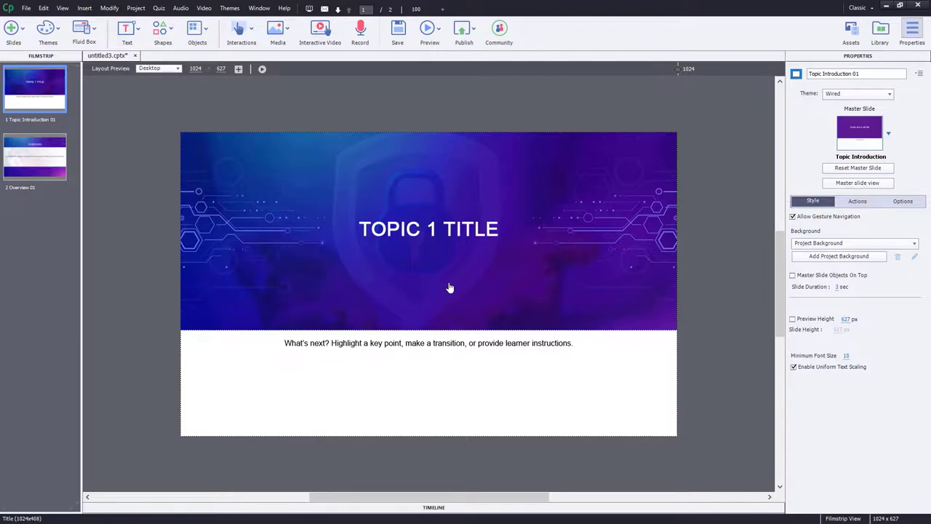
- Move the Overview 01 slide ahead of the Topic Introduction 01 slide and select Overview 01
{"action": "left_click", "coordinate": [43, 151]}
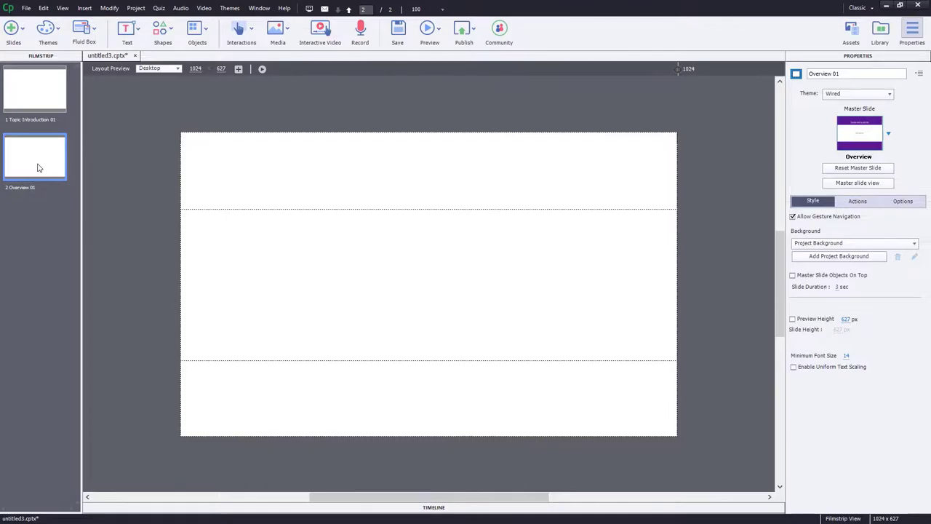
{"action": "left_click_drag", "start_coordinate": [37, 164], "coordinate": [42, 86]}
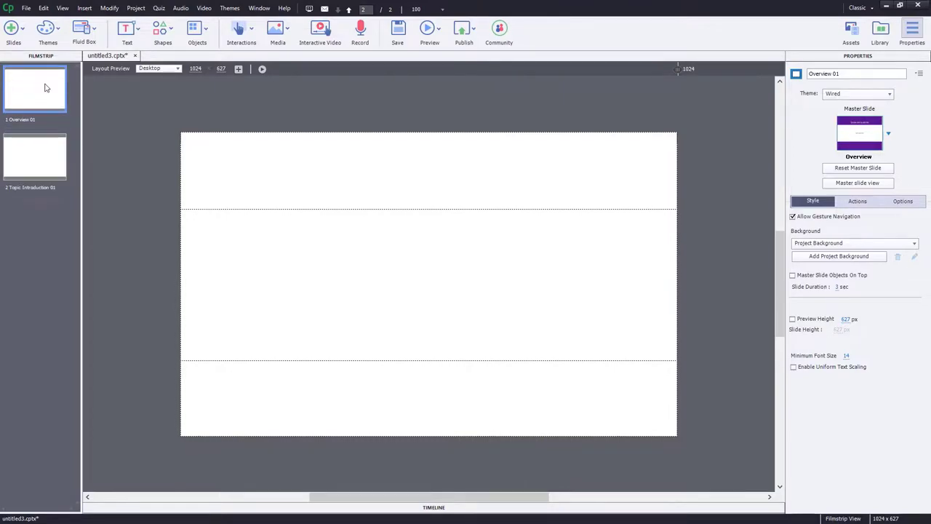
{"action": "left_click", "coordinate": [37, 159]}
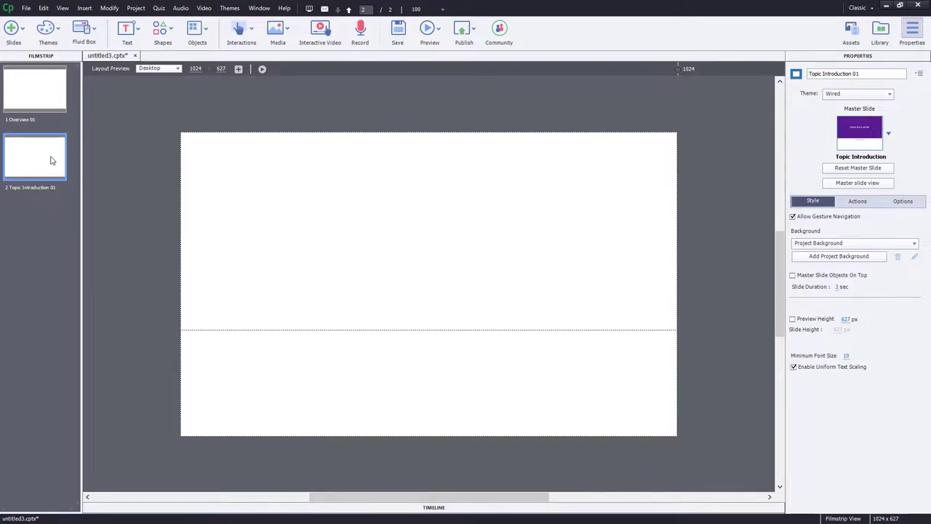
{"action": "key", "text": "Up"}
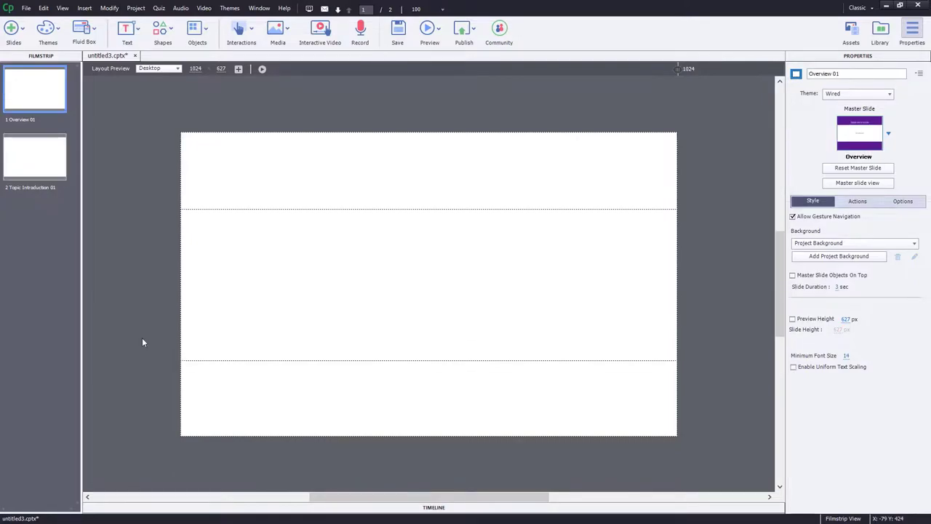
- Divide the overview slide's center fluid box into three horizontal boxes and set its wrapping to Squeeze in a row
{"action": "left_click", "coordinate": [441, 283]}
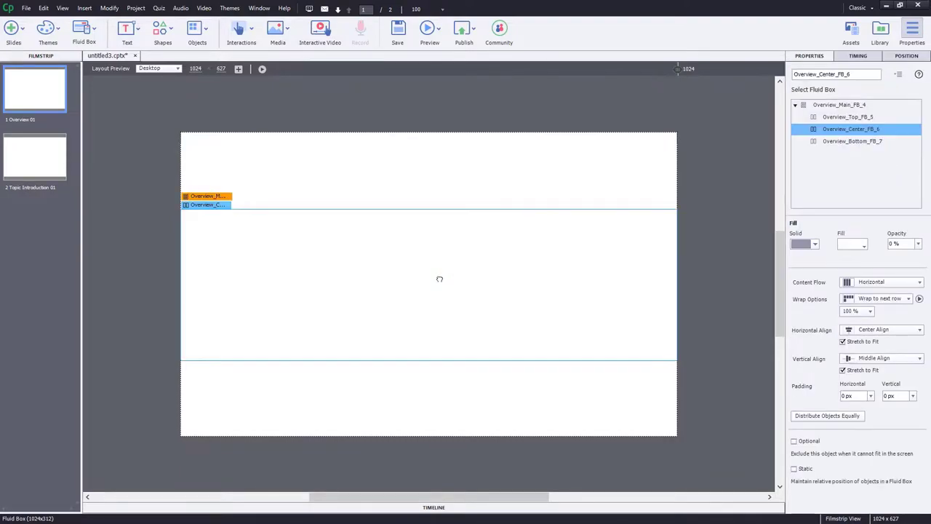
{"action": "left_click", "coordinate": [86, 28]}
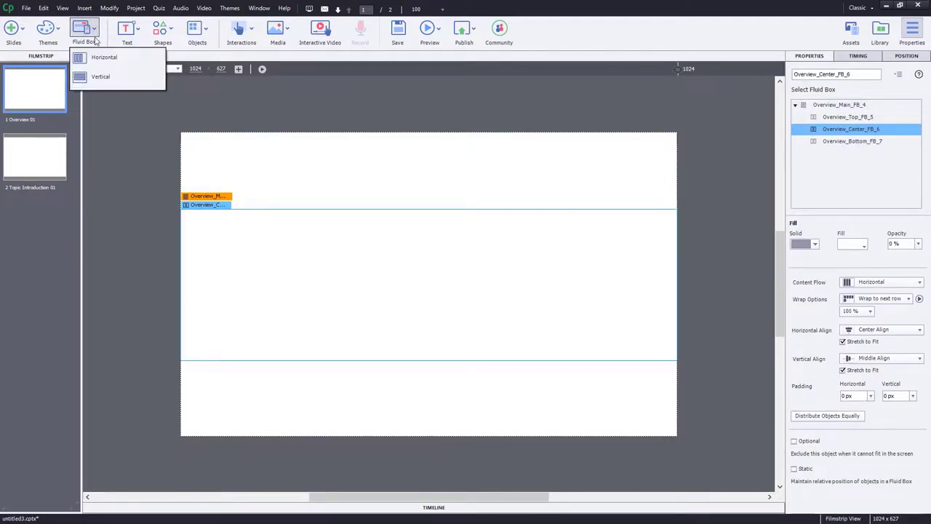
{"action": "mouse_move", "coordinate": [99, 56]}
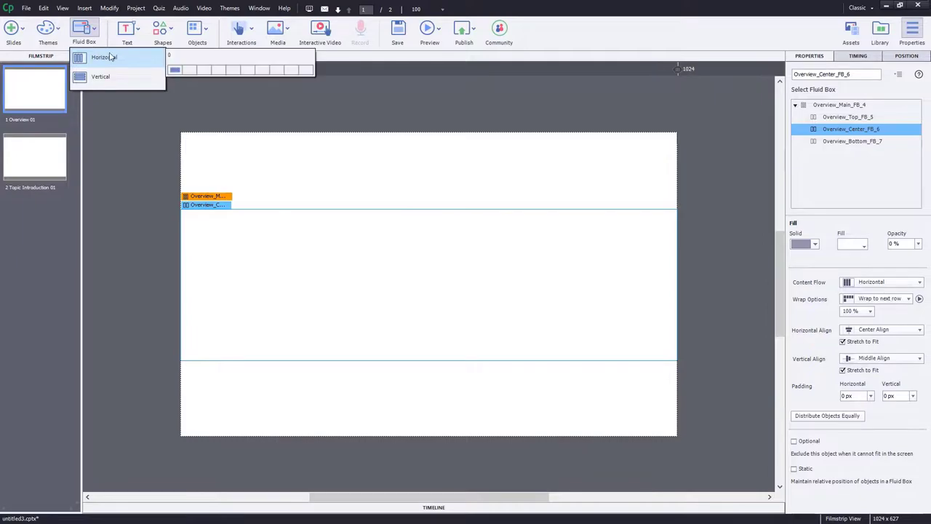
{"action": "left_click", "coordinate": [206, 74]}
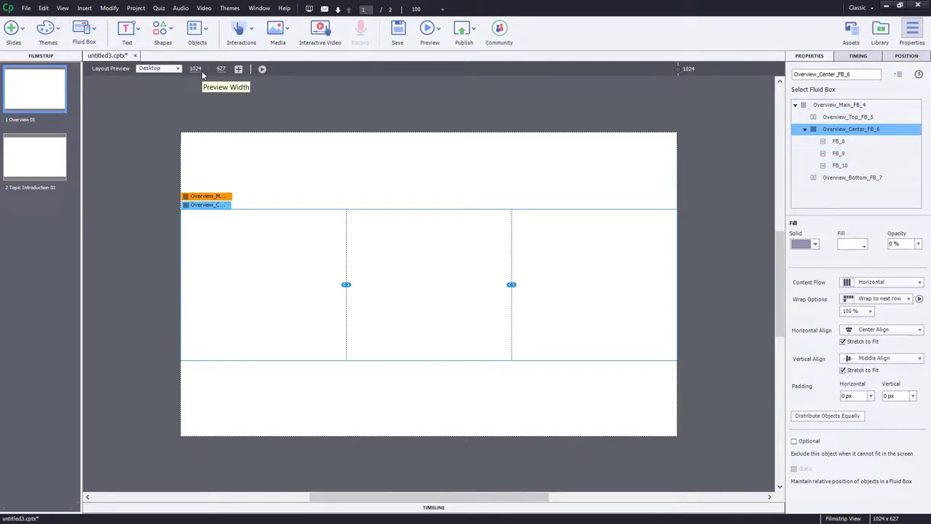
{"action": "left_click", "coordinate": [876, 299]}
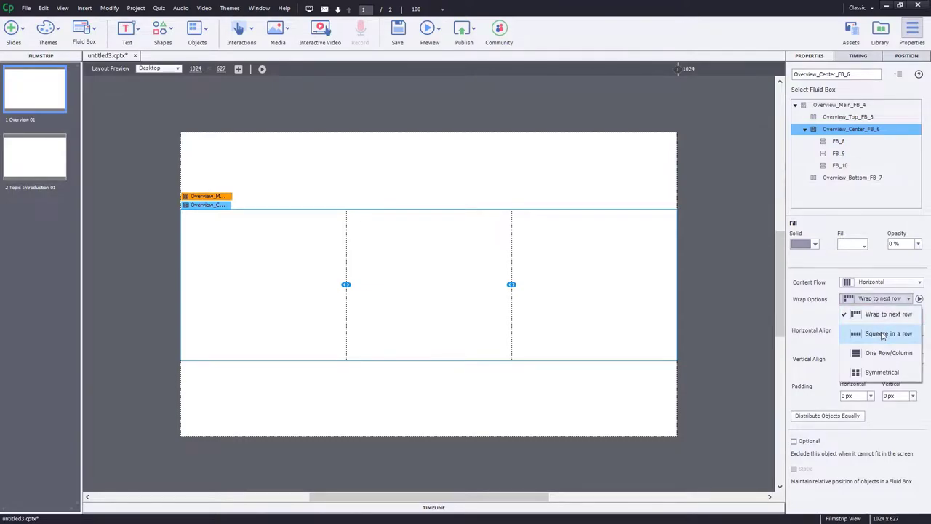
{"action": "left_click", "coordinate": [883, 334]}
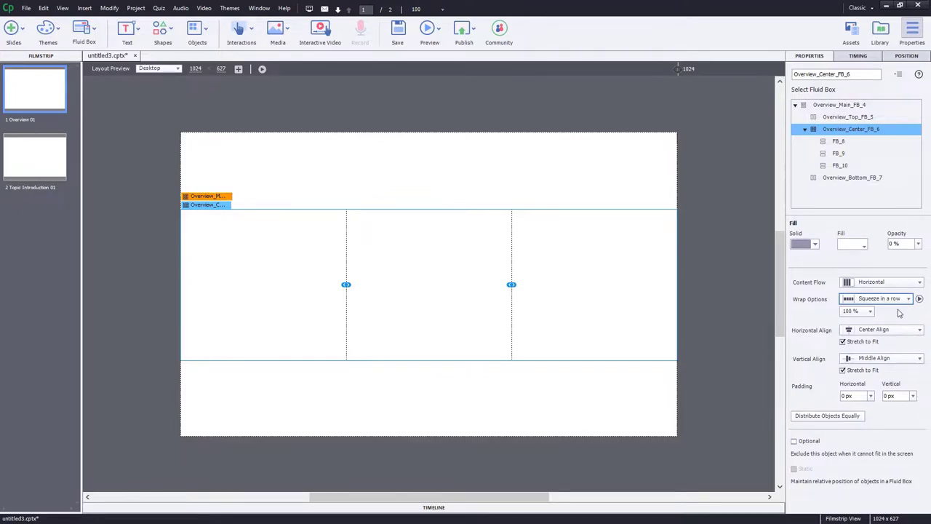
{"action": "left_click", "coordinate": [727, 276]}
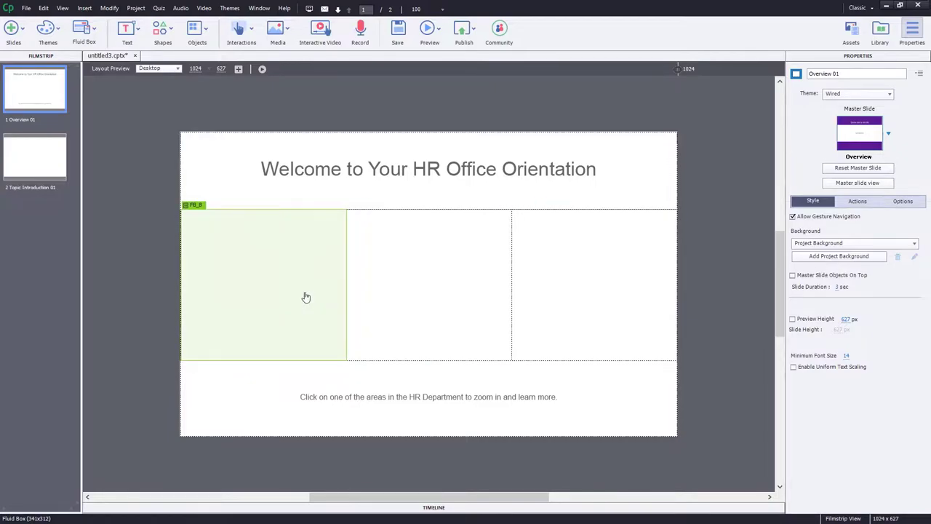
- Set the horizontal alignment to Right Align for the first of the three boxes and Left Align for the third
{"action": "left_click", "coordinate": [283, 288]}
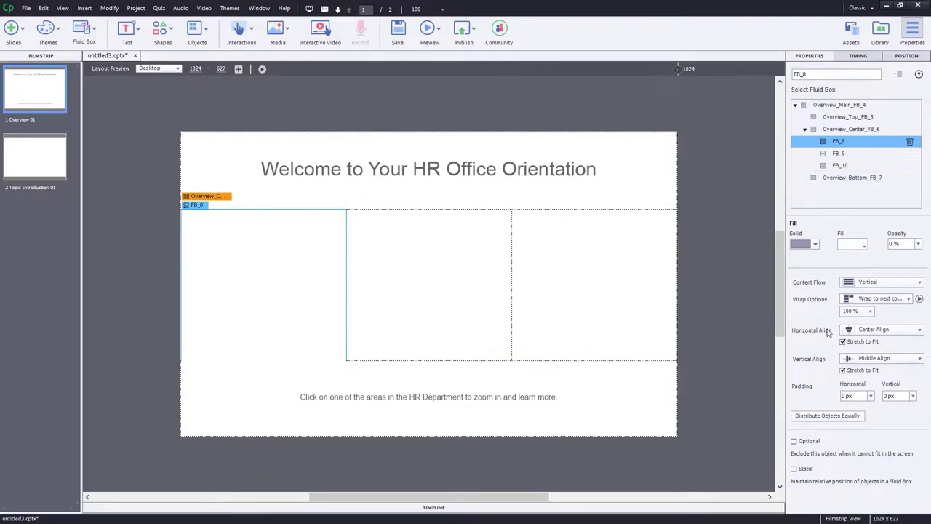
{"action": "left_click", "coordinate": [882, 331]}
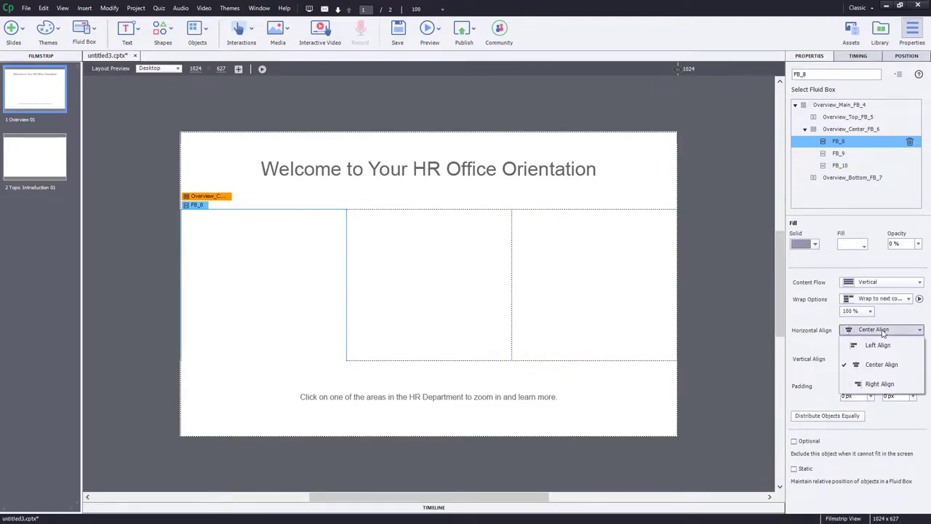
{"action": "left_click", "coordinate": [876, 383]}
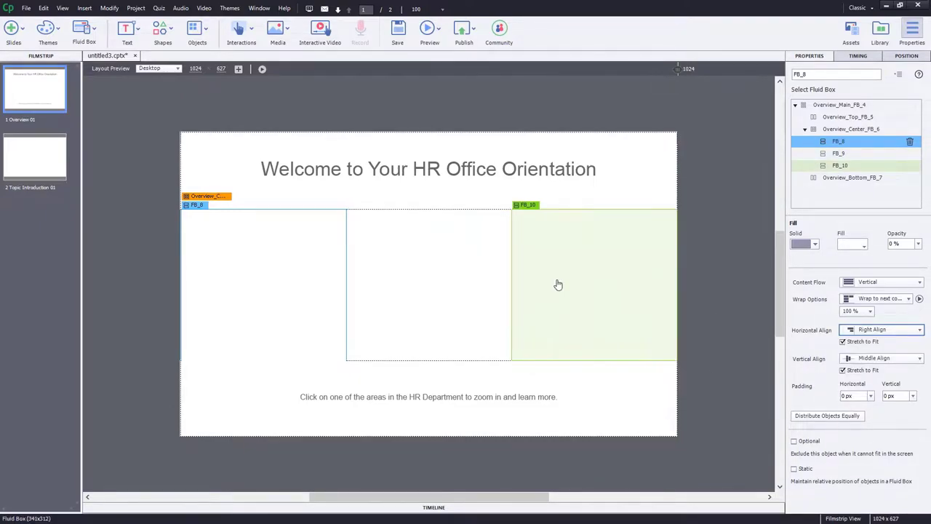
{"action": "left_click", "coordinate": [555, 279]}
{"action": "left_click", "coordinate": [880, 330]}
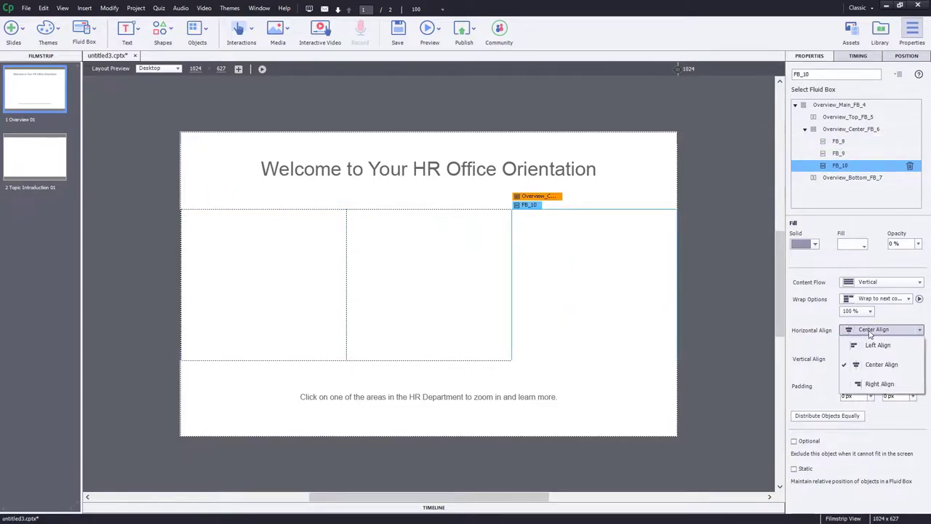
{"action": "left_click", "coordinate": [877, 344]}
{"action": "left_click", "coordinate": [725, 298]}
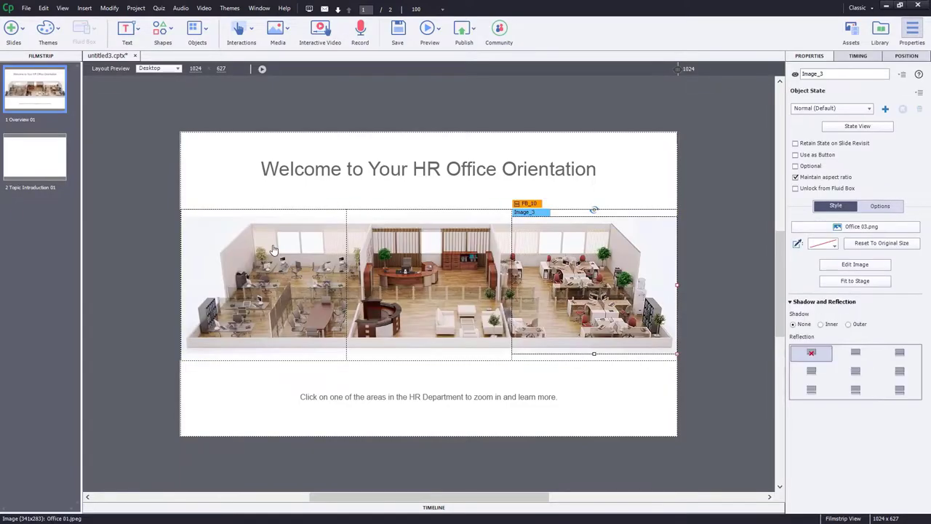
- Duplicate the Topic Introduction 01 slide three times
{"action": "left_click", "coordinate": [272, 245]}
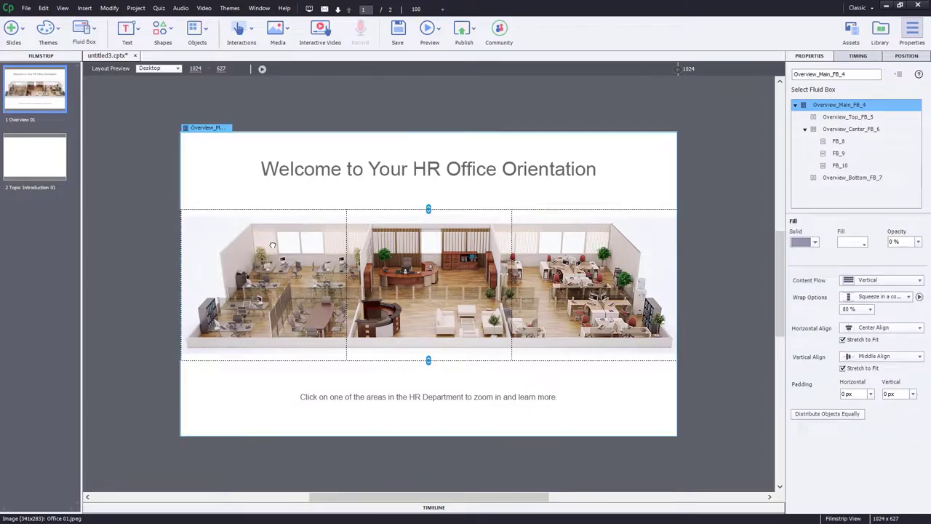
{"action": "left_click", "coordinate": [272, 245]}
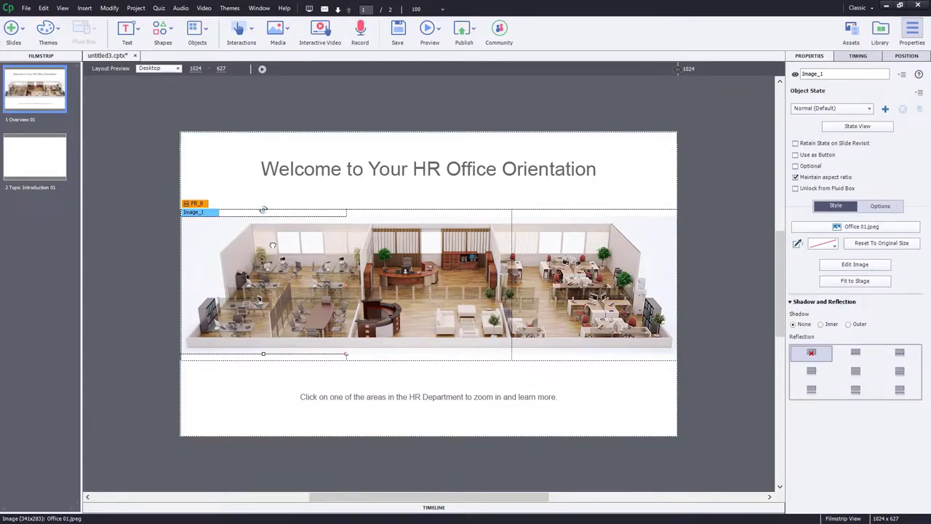
{"action": "left_click", "coordinate": [32, 165]}
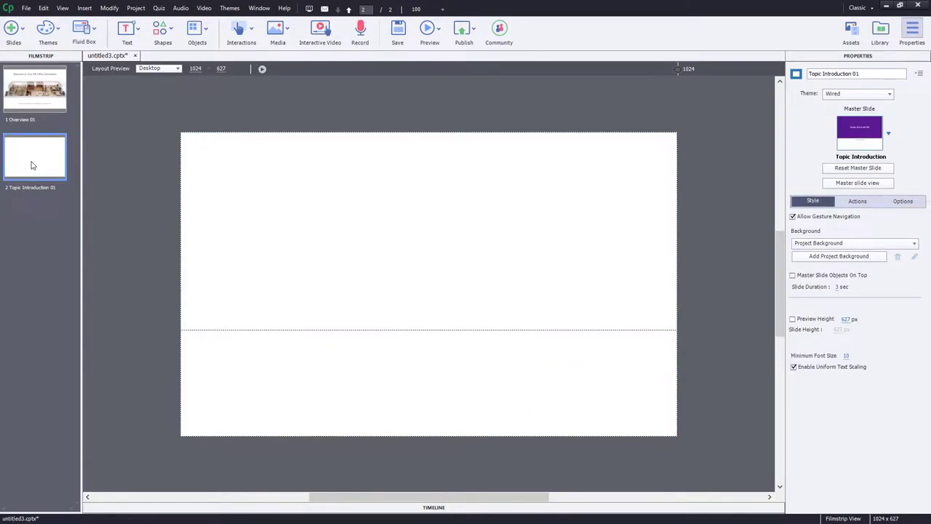
{"action": "key", "text": "ctrl+d"}
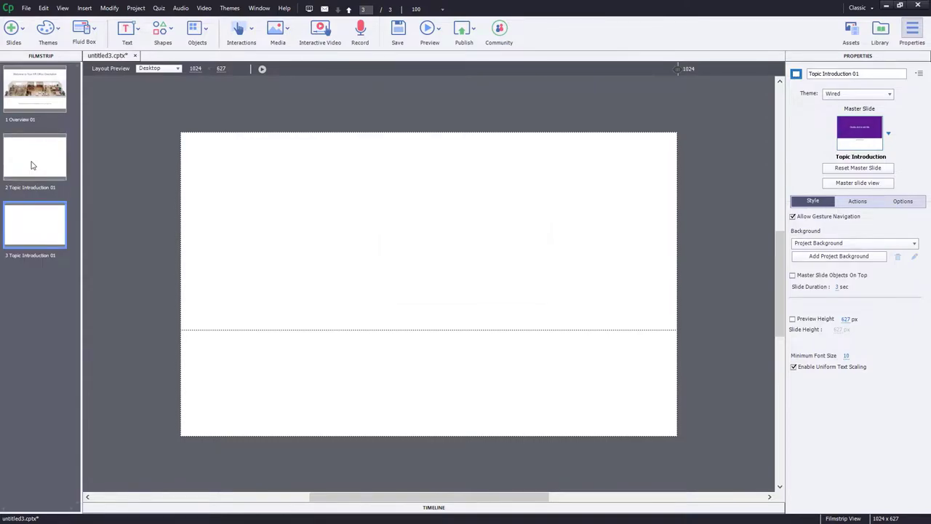
{"action": "key", "text": "ctrl+d"}
{"action": "key", "text": "ctrl+d"}
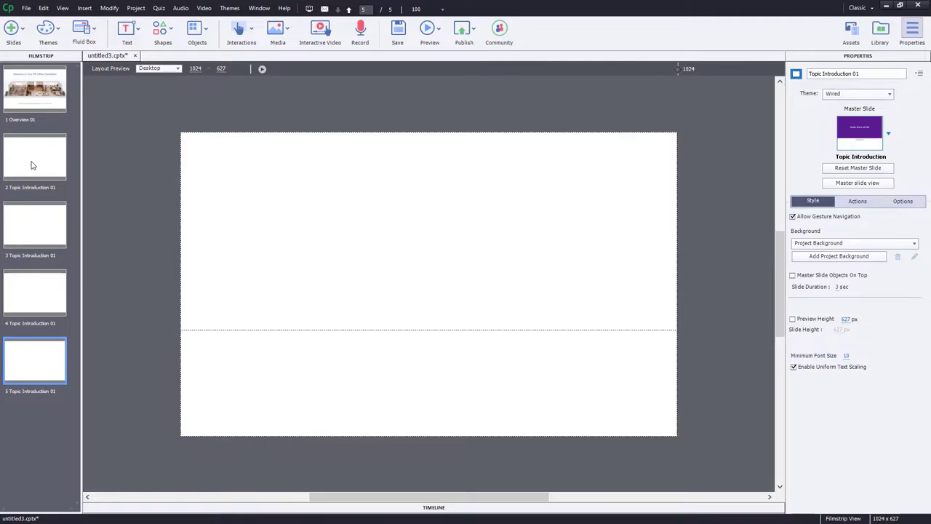
- Set the success action of the Office 01 image on the overview slide to Go to the next slide
{"action": "left_click", "coordinate": [44, 91]}
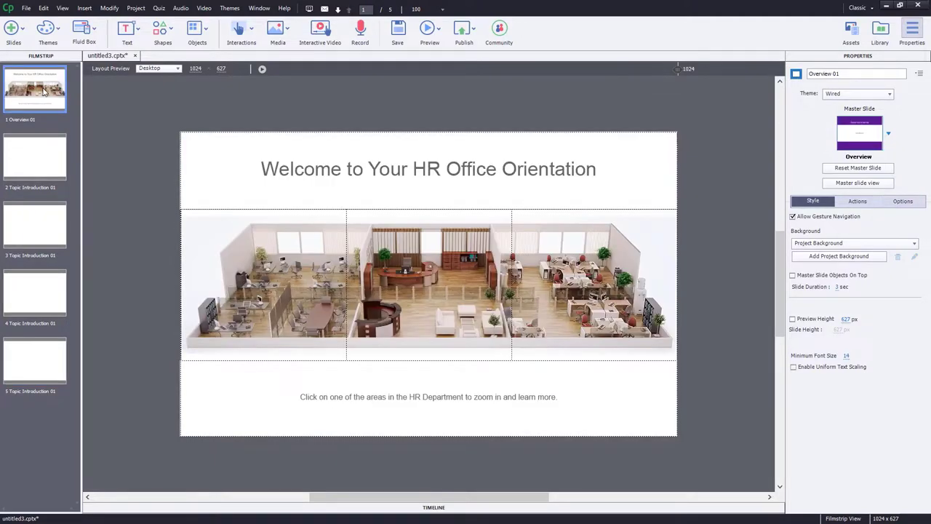
{"action": "left_click", "coordinate": [262, 270]}
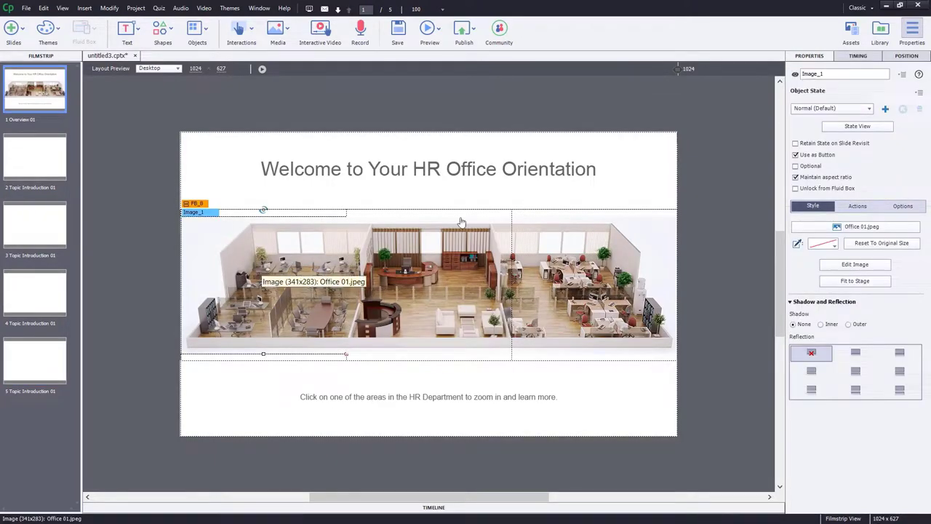
{"action": "left_click", "coordinate": [859, 208]}
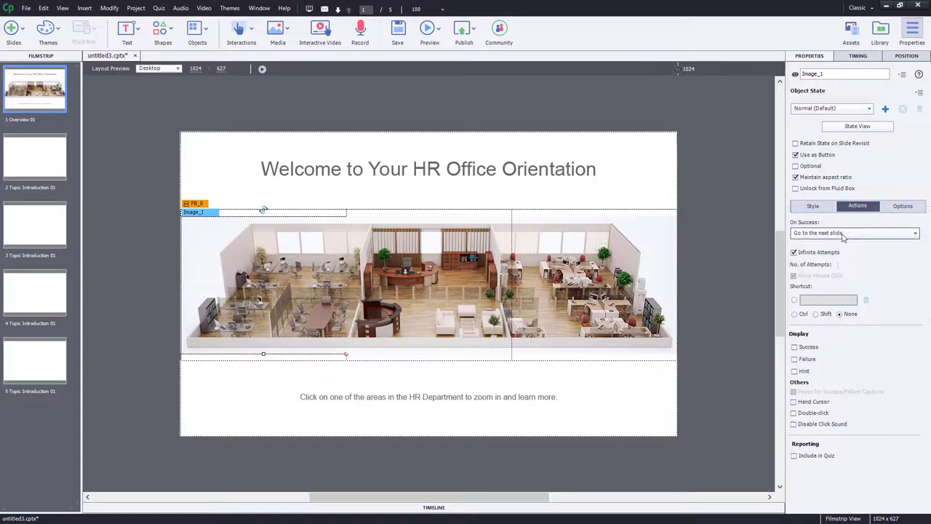
{"action": "left_click", "coordinate": [843, 232]}
{"action": "left_click", "coordinate": [827, 244]}
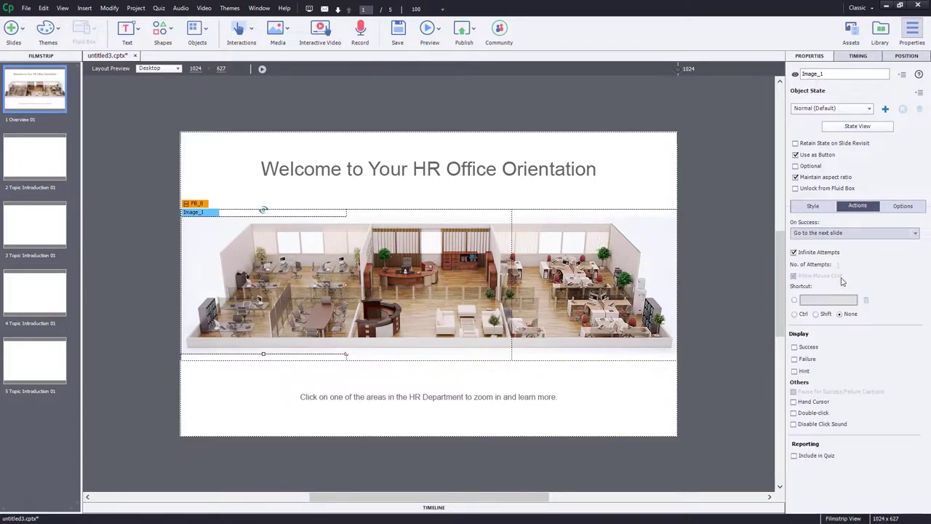
- Set the success action of the middle office image to Jump to slide and choose its target slide
{"action": "left_click", "coordinate": [429, 284]}
{"action": "left_click", "coordinate": [844, 232]}
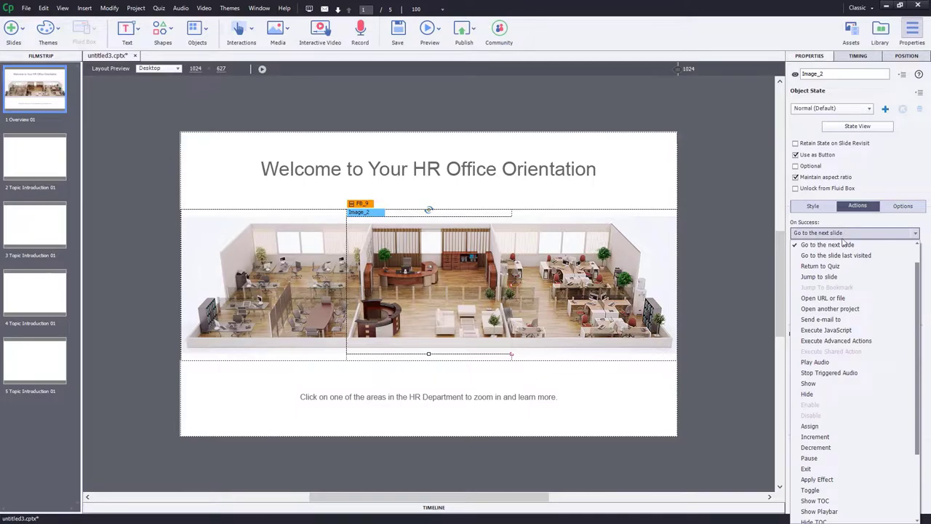
{"action": "left_click", "coordinate": [847, 252]}
{"action": "left_click", "coordinate": [847, 253]}
{"action": "left_click", "coordinate": [851, 283]}
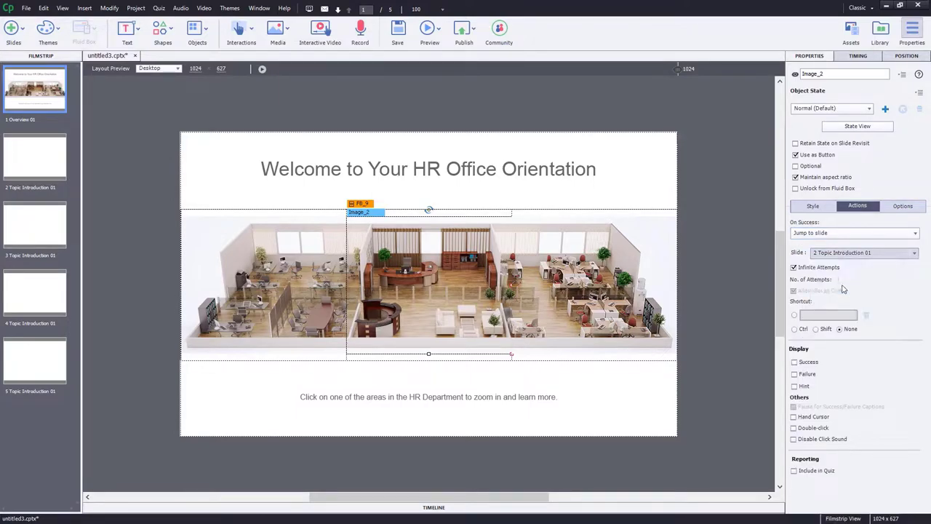
- Set the success action of the Office 03 image to Jump to slide
{"action": "left_click", "coordinate": [607, 272]}
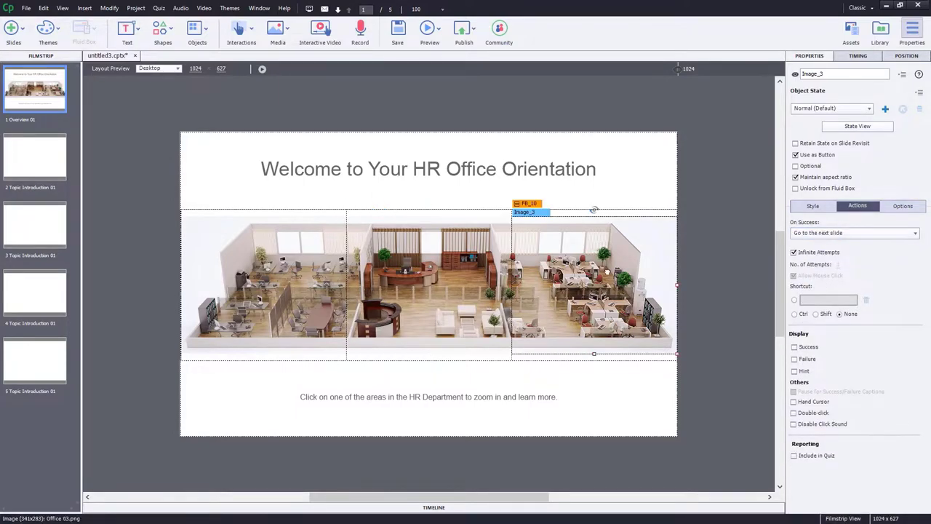
{"action": "left_click", "coordinate": [840, 233]}
{"action": "left_click", "coordinate": [819, 276]}
{"action": "left_click", "coordinate": [725, 304]}
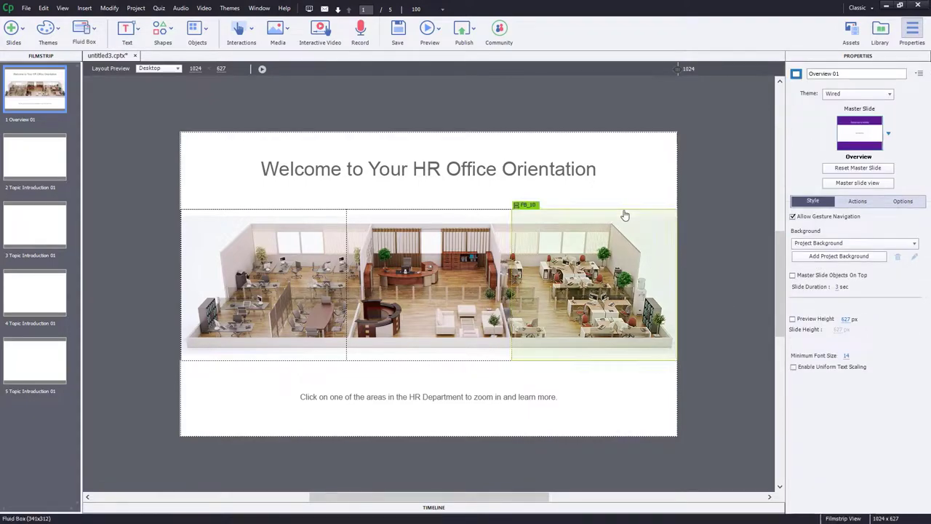
- Move the last Topic Introduction 01 slide up to third position in the slide order
{"action": "left_click", "coordinate": [33, 154]}
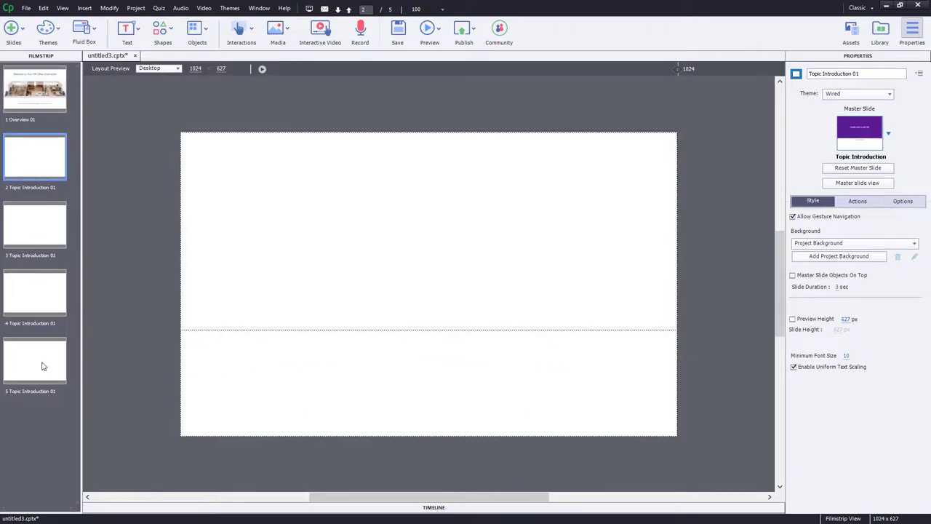
{"action": "left_click_drag", "start_coordinate": [41, 366], "coordinate": [51, 223]}
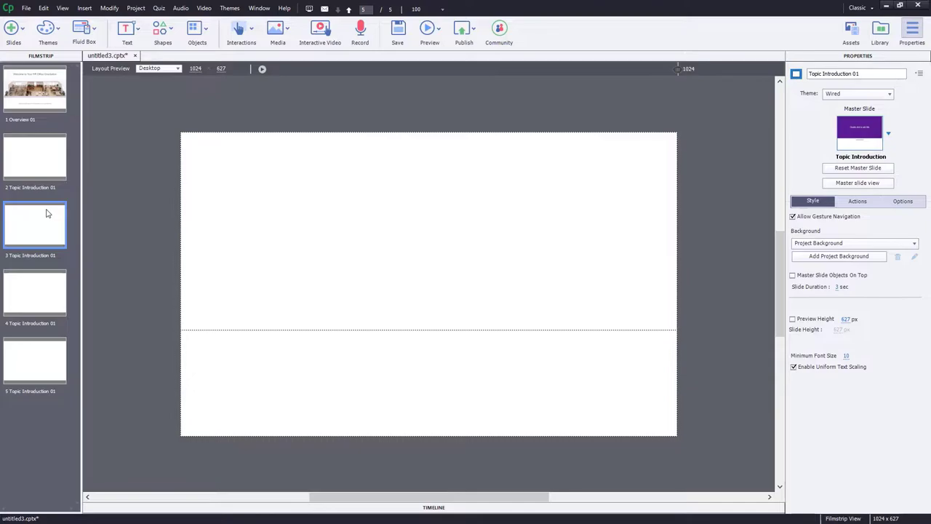
- Divide the top fluid box of slide 2 into two horizontal boxes
{"action": "left_click", "coordinate": [42, 158]}
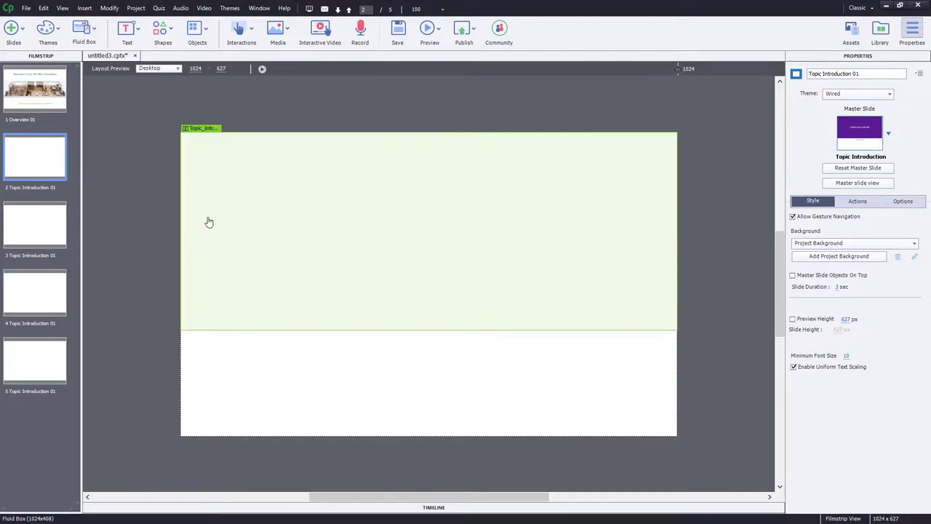
{"action": "left_click", "coordinate": [390, 217]}
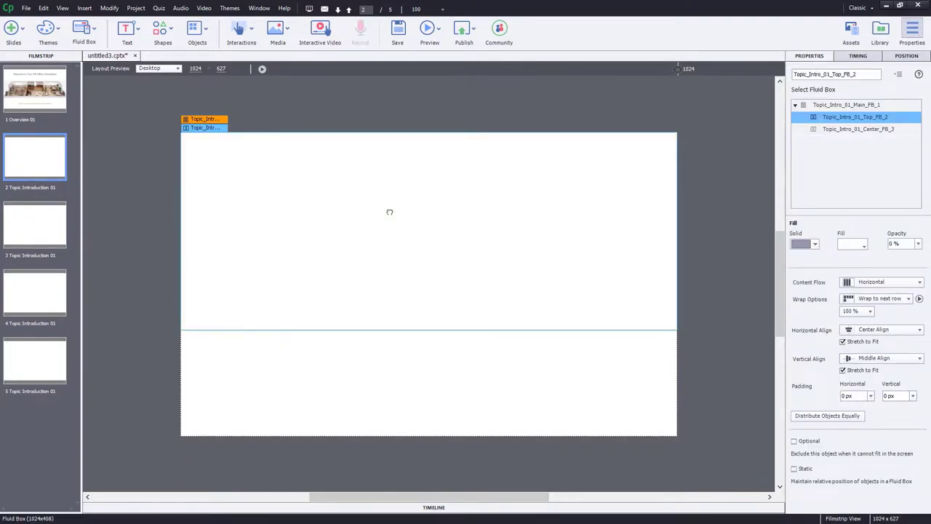
{"action": "left_click", "coordinate": [93, 32]}
{"action": "left_click", "coordinate": [98, 58]}
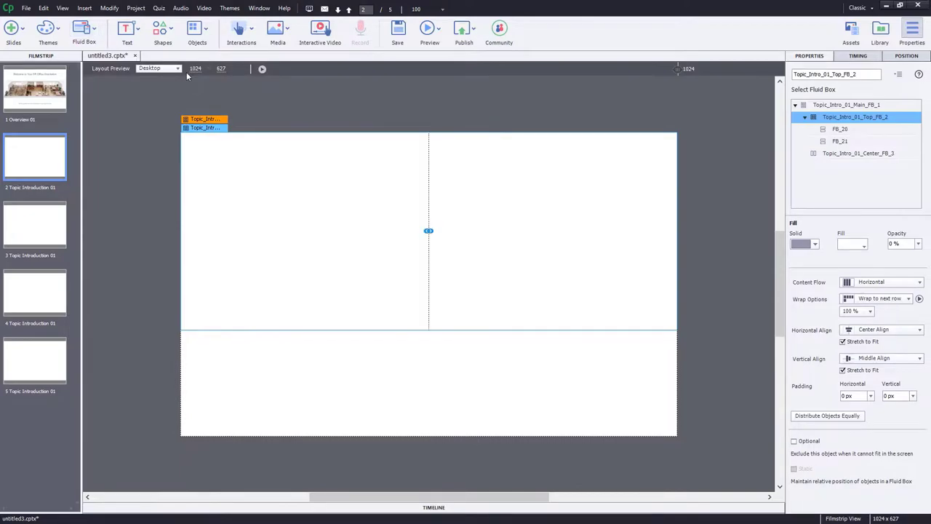
- Split each of the two new fluid boxes on slide 2 into two vertical boxes
{"action": "left_click", "coordinate": [248, 206]}
{"action": "left_click", "coordinate": [93, 32]}
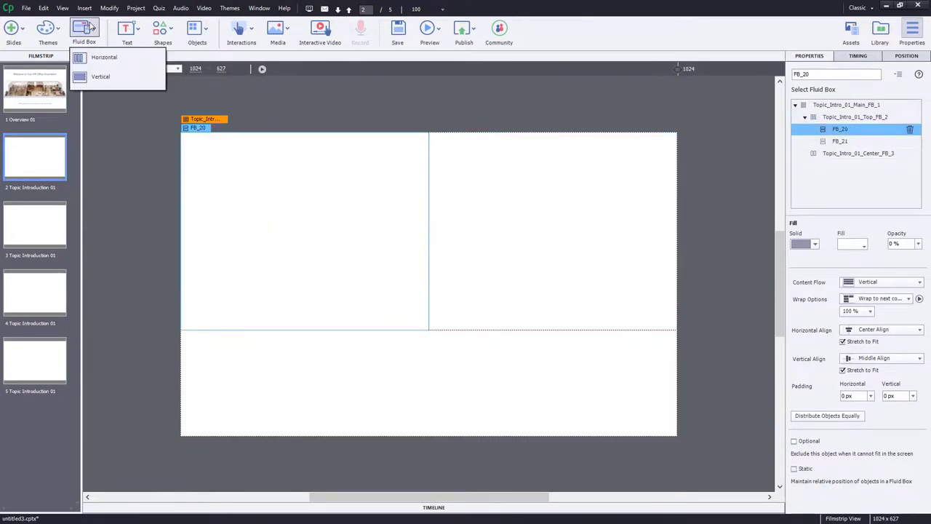
{"action": "left_click", "coordinate": [101, 77]}
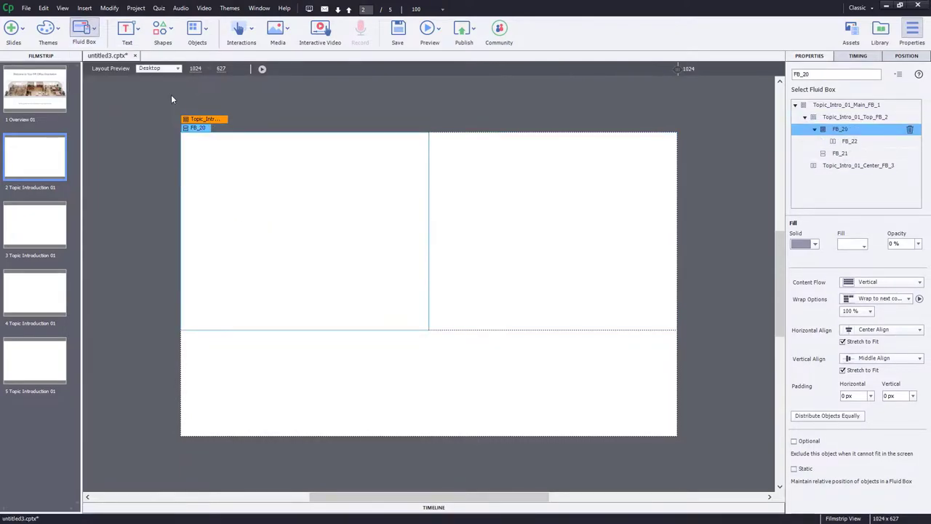
{"action": "left_click", "coordinate": [498, 220]}
{"action": "left_click", "coordinate": [84, 29]}
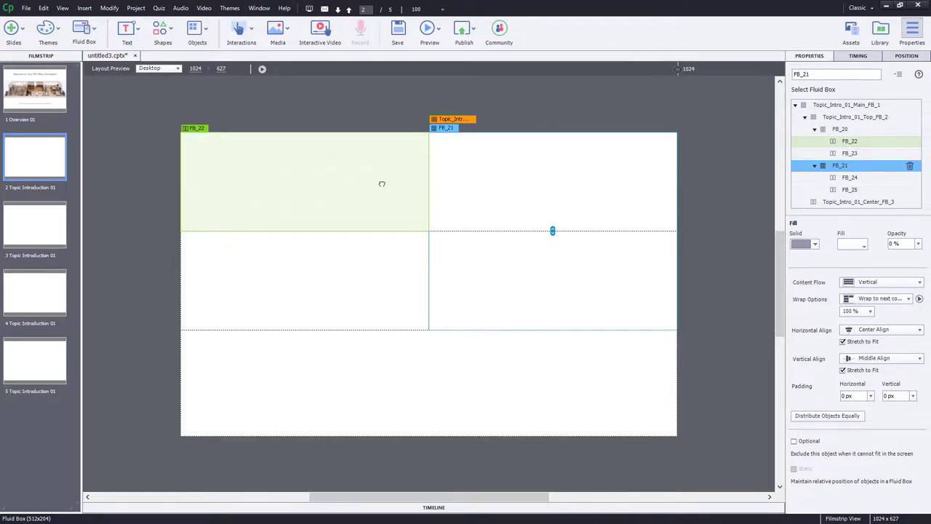
- Set the upper-left fluid box FB_22 to Right Align horizontally and Bottom Align vertically
{"action": "left_click", "coordinate": [382, 184]}
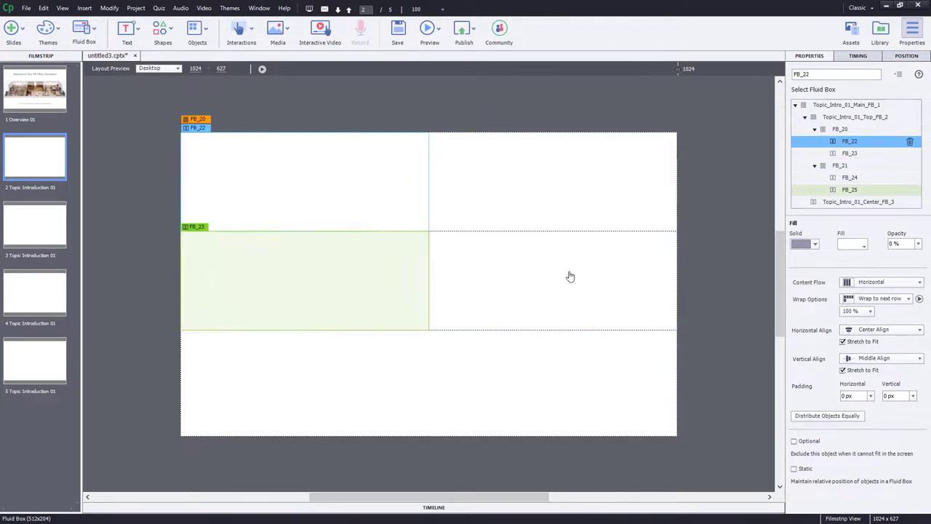
{"action": "left_click", "coordinate": [874, 331]}
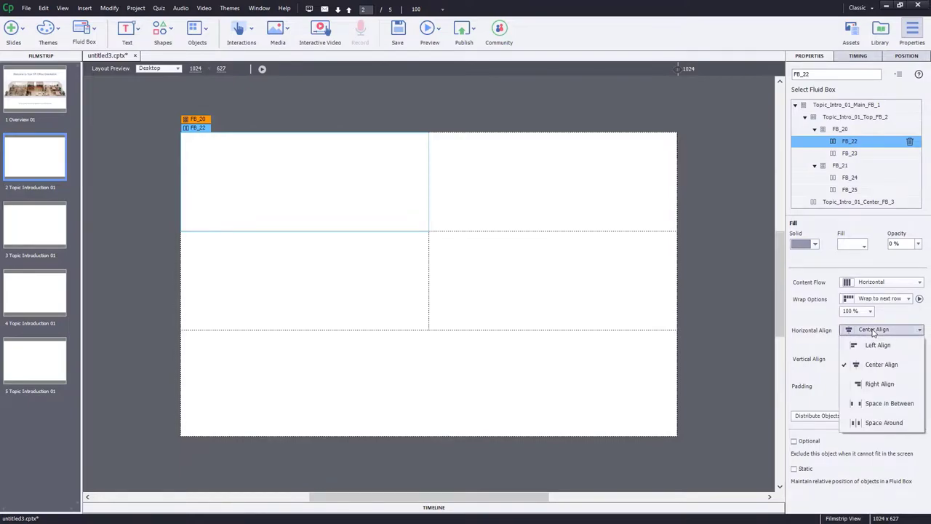
{"action": "left_click", "coordinate": [880, 383]}
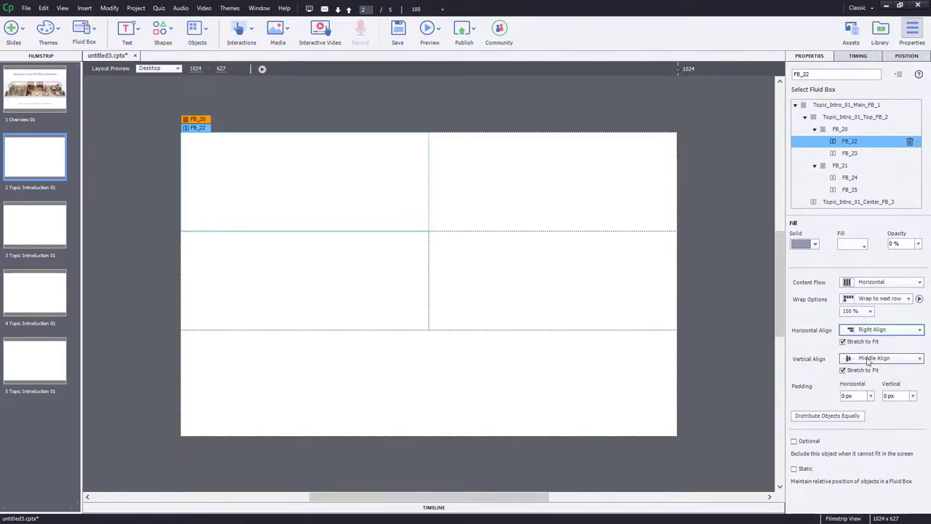
{"action": "left_click", "coordinate": [868, 359]}
{"action": "left_click", "coordinate": [869, 413]}
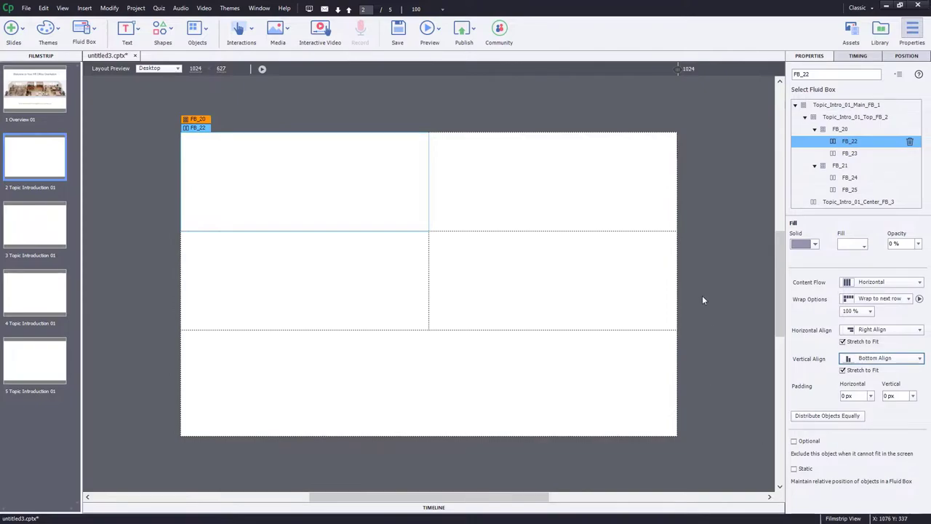
- Set fluid box FB_23, directly below FB_22, to Right Align horizontally and Top Align vertically
{"action": "left_click", "coordinate": [349, 261]}
{"action": "scroll", "coordinate": [876, 330], "scroll_direction": "down", "scroll_amount": 1}
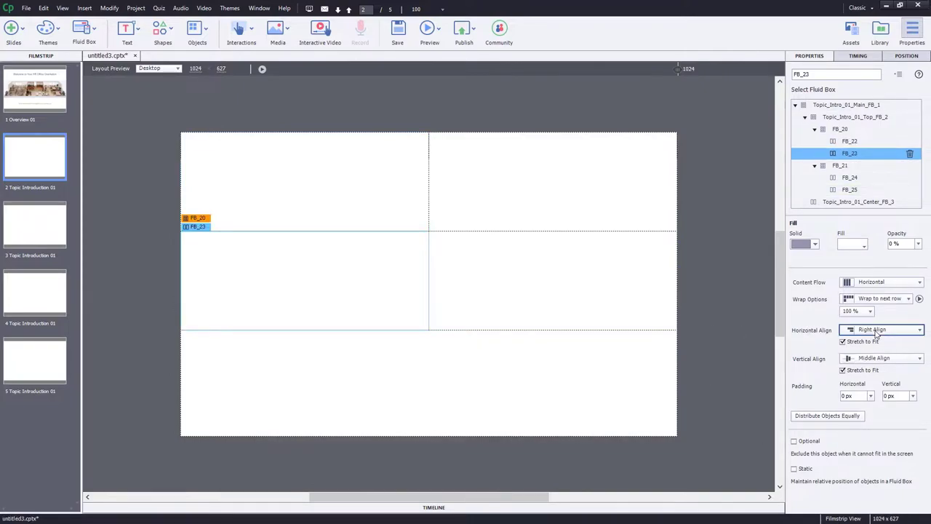
{"action": "left_click", "coordinate": [880, 358]}
{"action": "left_click", "coordinate": [873, 371]}
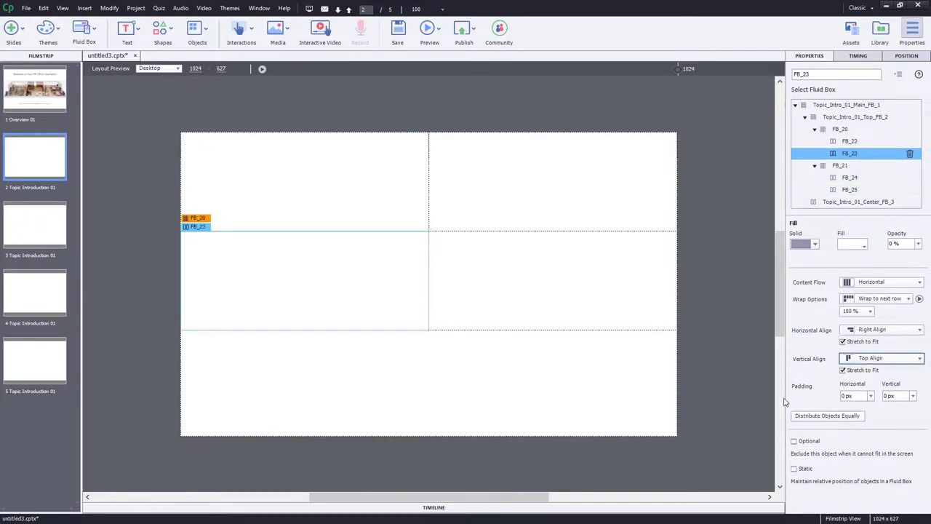
- Set the upper-right fluid box FB_24 to Left Align horizontally and Bottom Align vertically
{"action": "left_click", "coordinate": [584, 176]}
{"action": "left_click", "coordinate": [884, 330]}
{"action": "left_click", "coordinate": [880, 344]}
{"action": "left_click", "coordinate": [883, 358]}
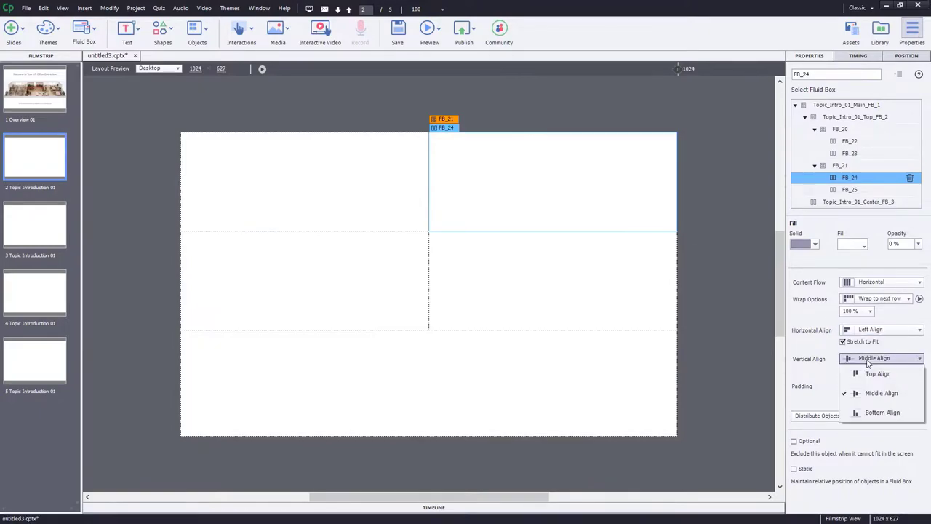
{"action": "left_click", "coordinate": [872, 408]}
- Set fluid box FB_25, directly below FB_24, to Left Align horizontally and Top Align vertically
{"action": "left_click", "coordinate": [529, 264]}
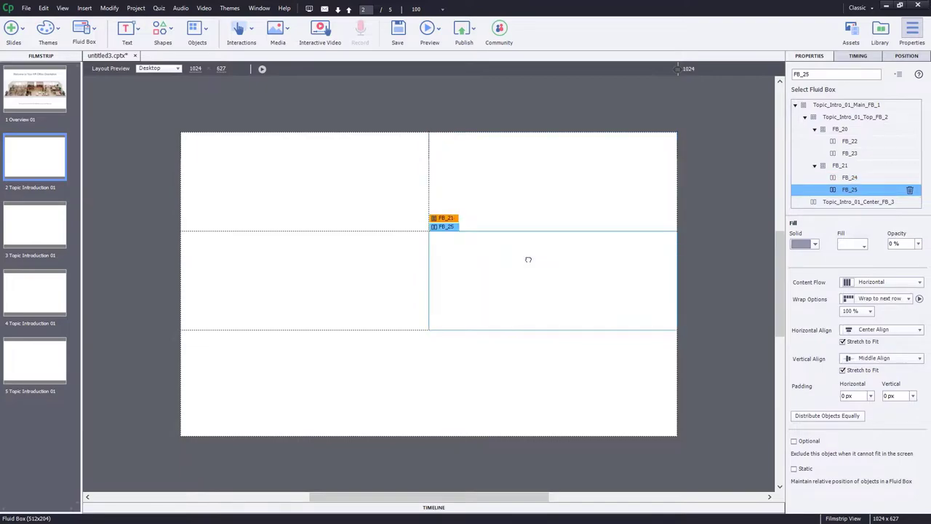
{"action": "left_click", "coordinate": [880, 331]}
{"action": "left_click", "coordinate": [878, 345]}
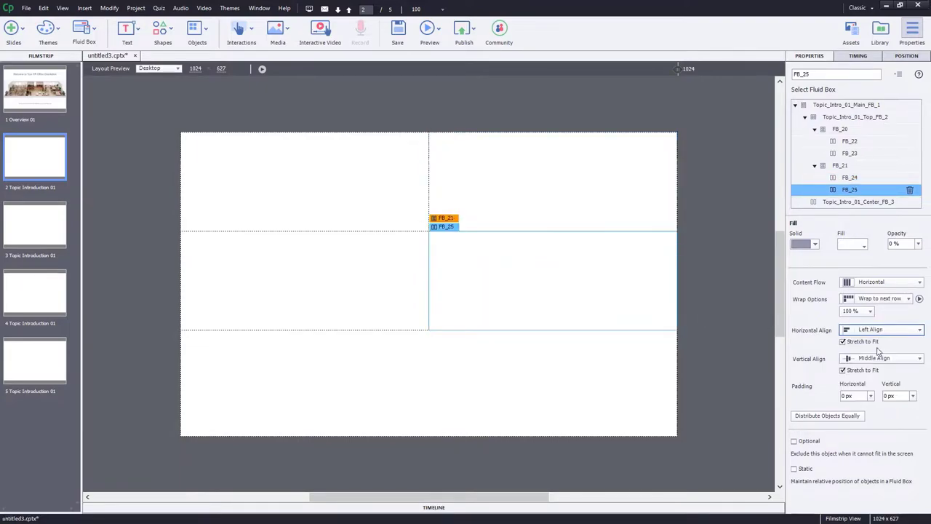
{"action": "left_click", "coordinate": [877, 360]}
{"action": "left_click", "coordinate": [877, 374]}
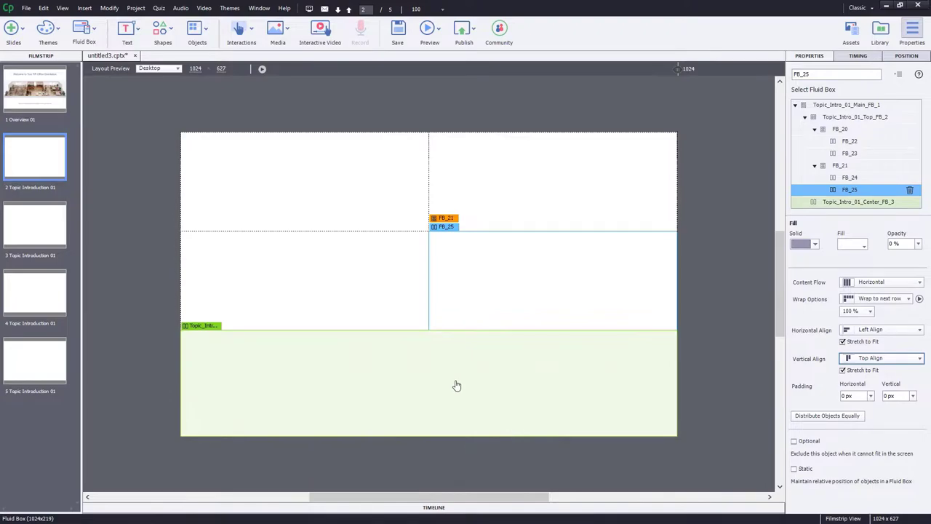
- Divide the bottom fluid box of slide 2 into three horizontal boxes and set its wrap option to Squeeze in a row
{"action": "left_click", "coordinate": [454, 380]}
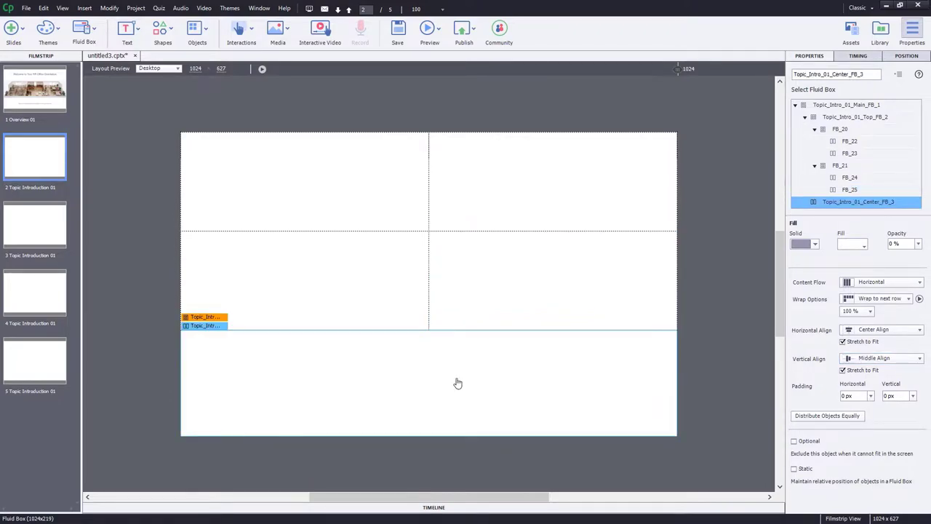
{"action": "left_click", "coordinate": [84, 30]}
{"action": "mouse_move", "coordinate": [91, 64]}
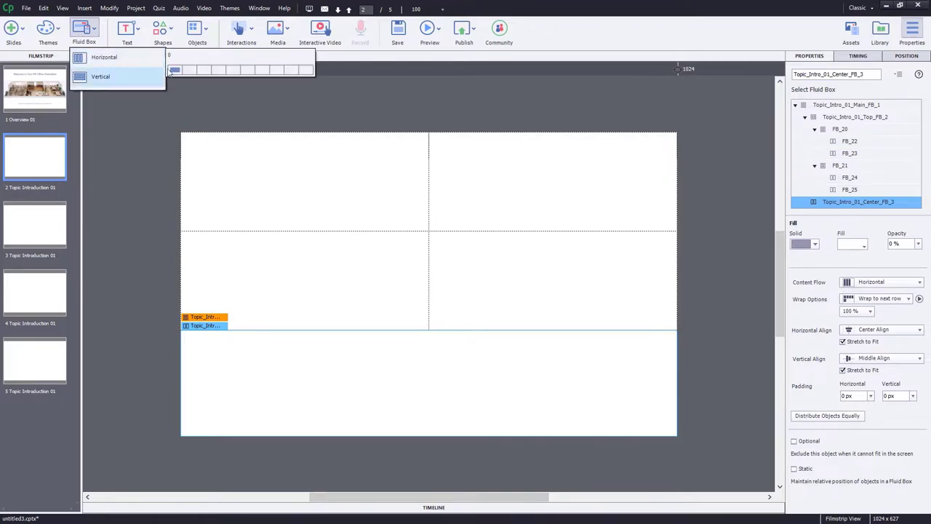
{"action": "left_click", "coordinate": [205, 70]}
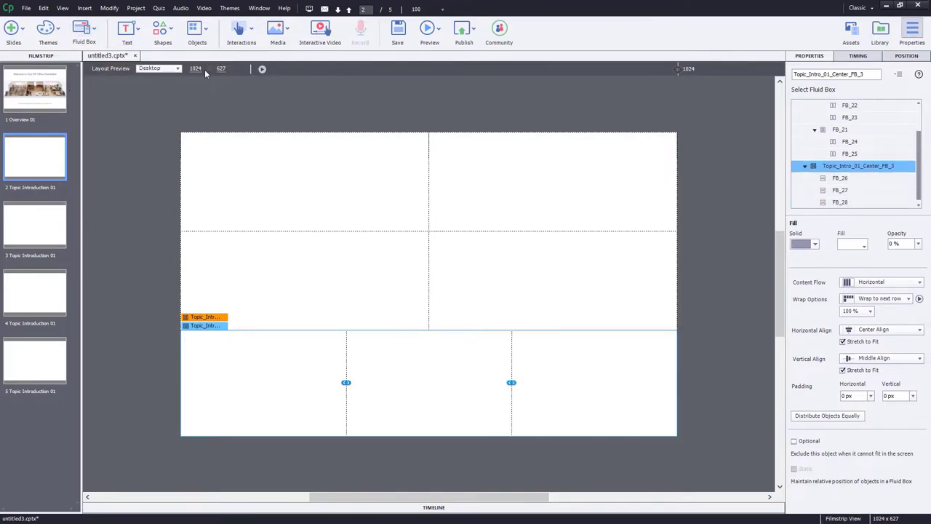
{"action": "left_click", "coordinate": [872, 304]}
{"action": "left_click", "coordinate": [873, 333]}
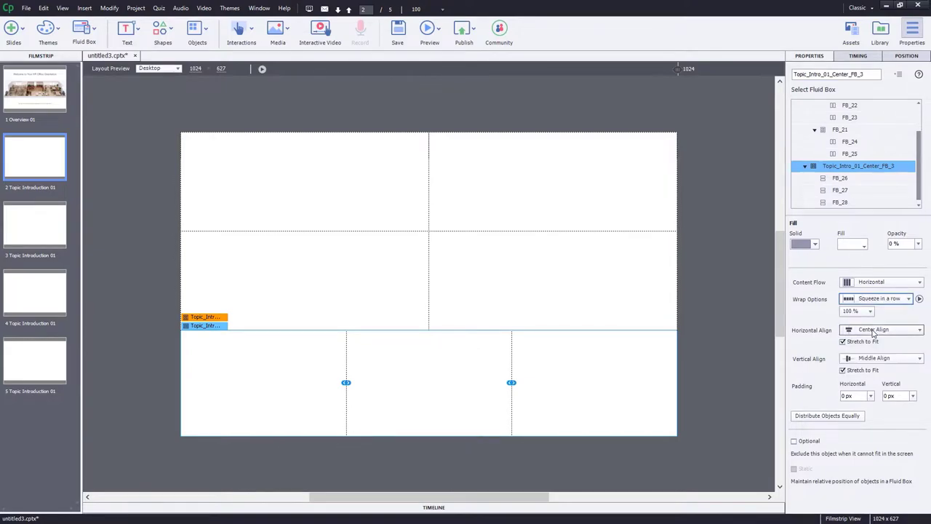
- Set the wrap option of parent fluid boxes FB_21 and FB_20 to Squeeze in a column
{"action": "left_click_drag", "start_coordinate": [920, 191], "coordinate": [919, 161]}
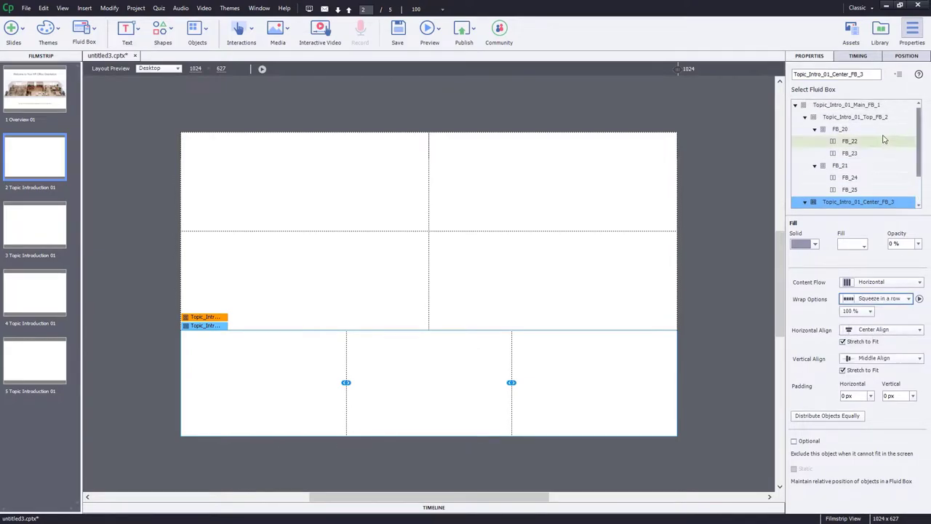
{"action": "left_click", "coordinate": [844, 165]}
{"action": "left_click", "coordinate": [877, 299]}
{"action": "left_click", "coordinate": [869, 329]}
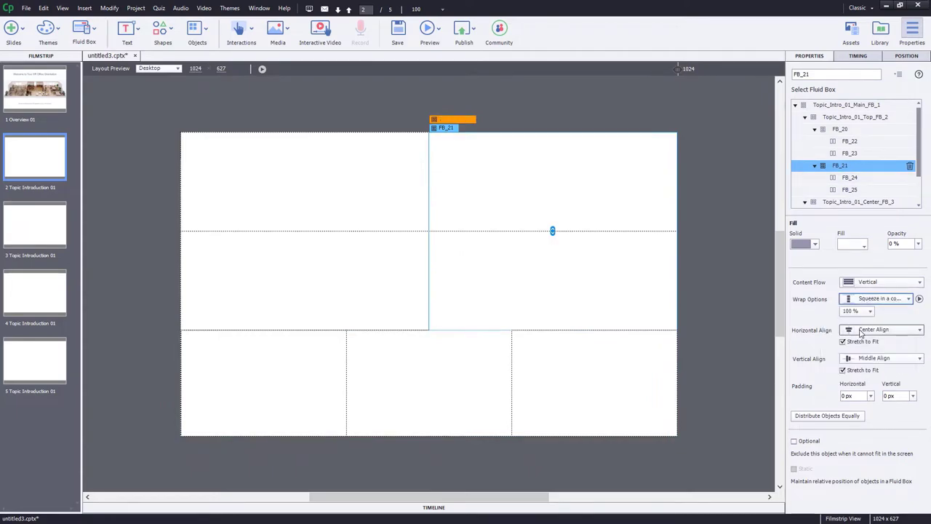
{"action": "left_click", "coordinate": [840, 129]}
{"action": "left_click", "coordinate": [876, 298]}
{"action": "left_click", "coordinate": [867, 333]}
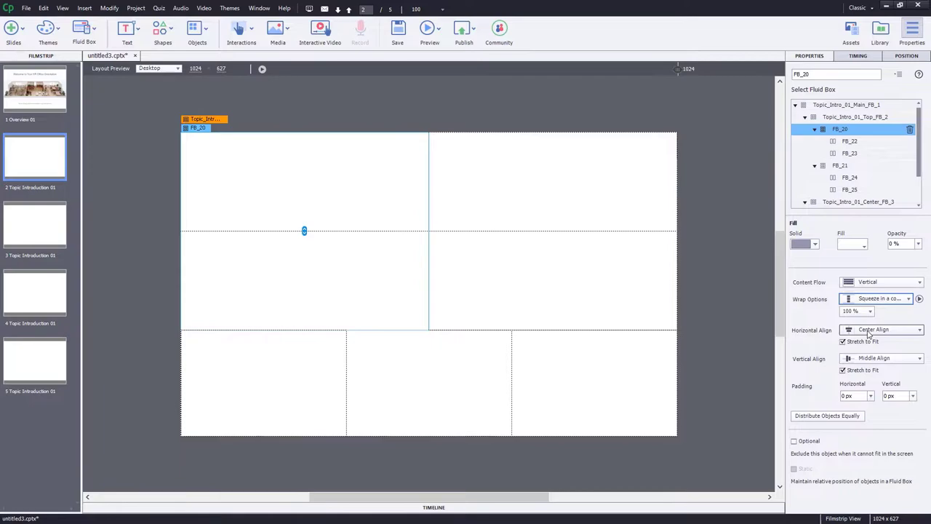
{"action": "left_click", "coordinate": [731, 291]}
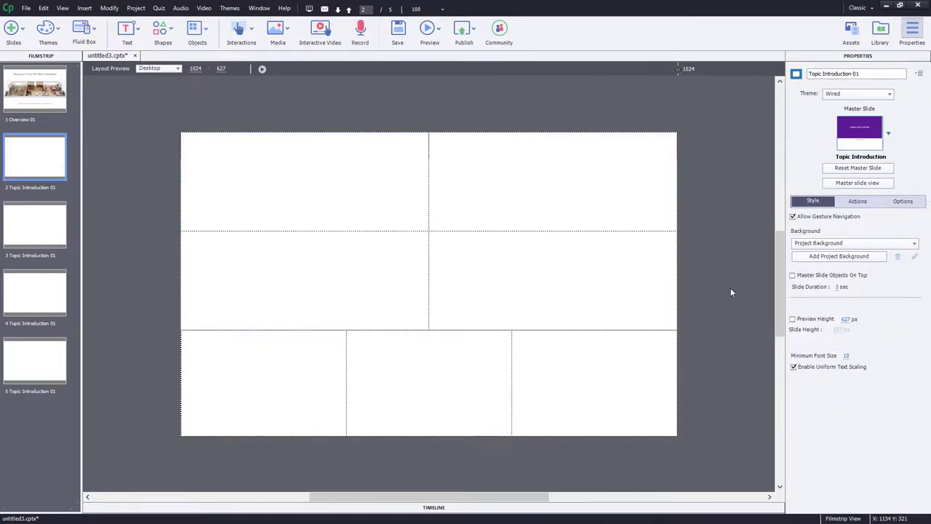
- Insert the office image slices into the four upper fluid boxes, with Image 01a.jpeg in FB_22, and use that image as a button
{"action": "left_click", "coordinate": [356, 168]}
{"action": "left_click", "coordinate": [281, 29]}
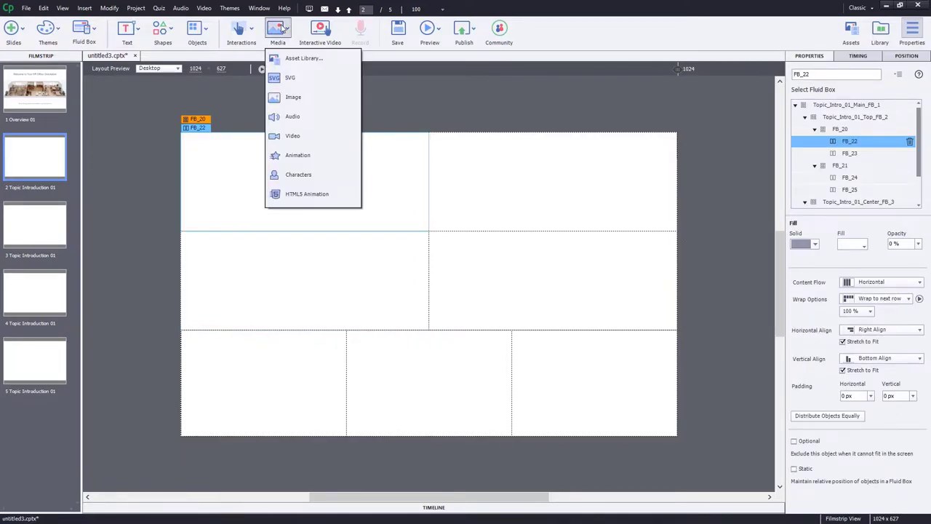
{"action": "left_click", "coordinate": [288, 95]}
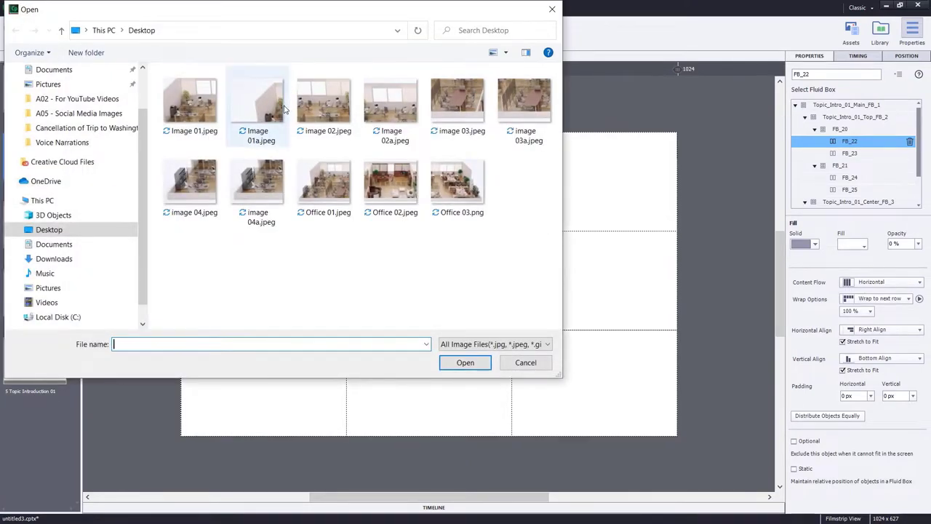
{"action": "double_click", "coordinate": [285, 96]}
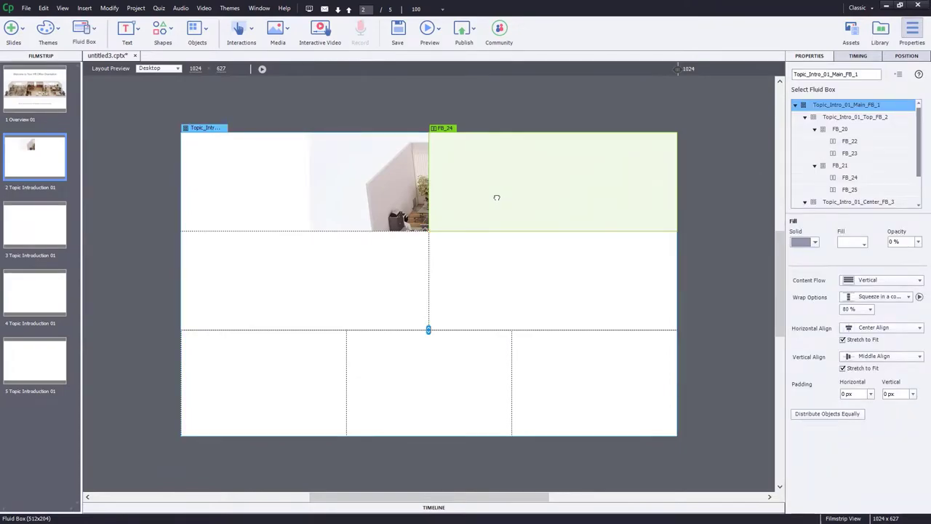
{"action": "left_click", "coordinate": [357, 264]}
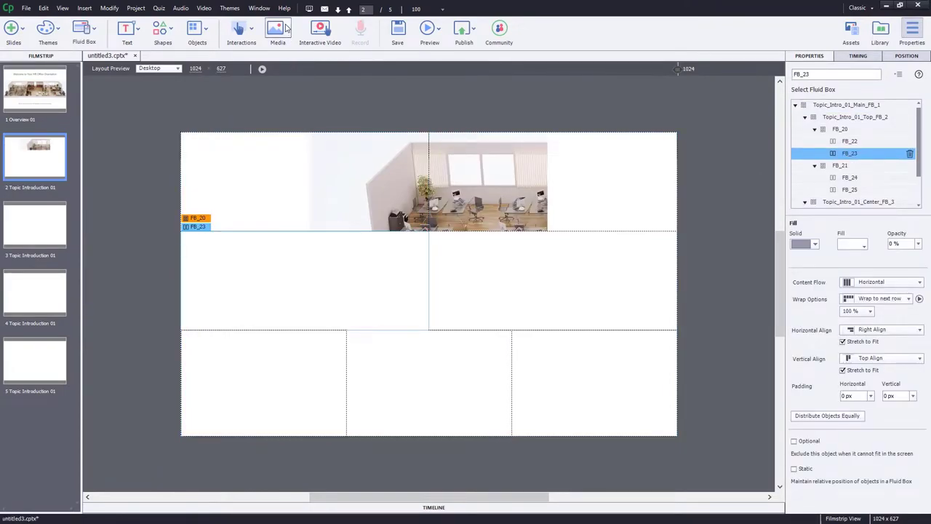
{"action": "left_click", "coordinate": [377, 181]}
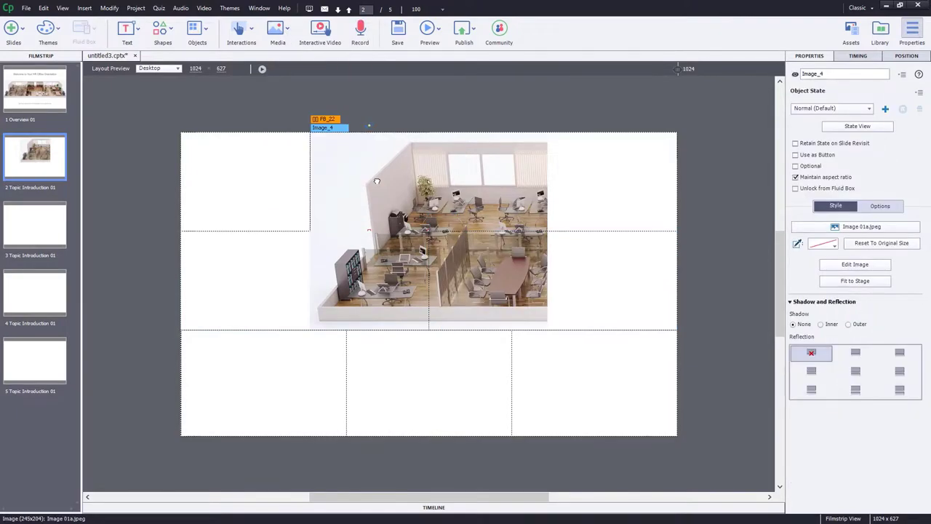
{"action": "left_click", "coordinate": [805, 158]}
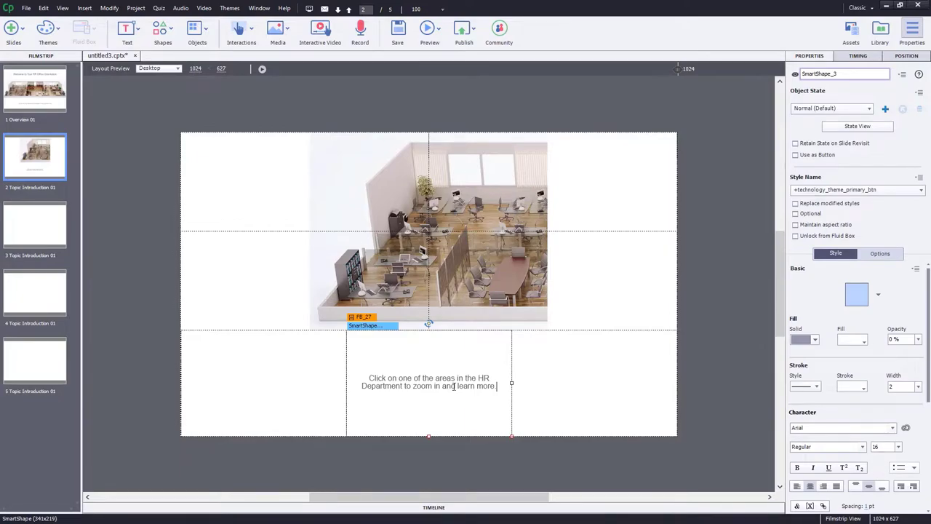
- Insert the Home icon from the asset library into the bottom row's left fluid box and the Undo icon into its right one
{"action": "left_click", "coordinate": [267, 369]}
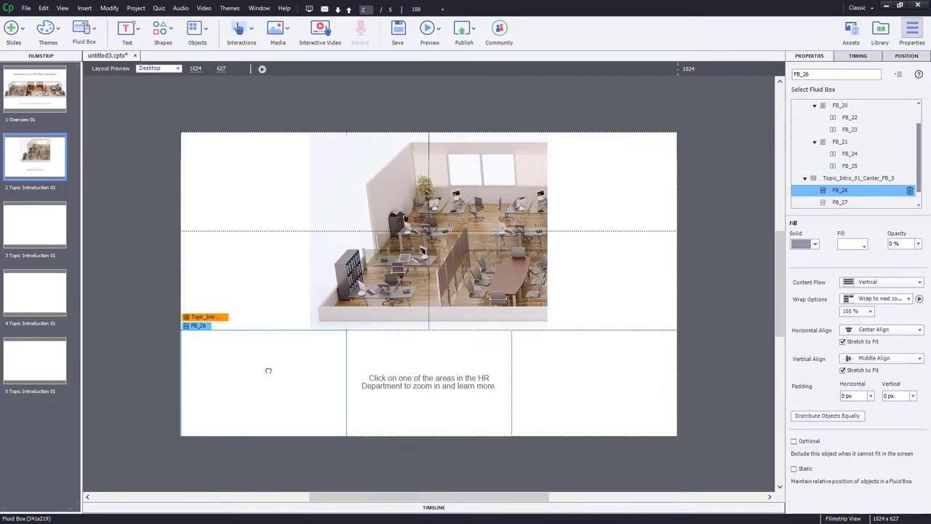
{"action": "left_click", "coordinate": [850, 32]}
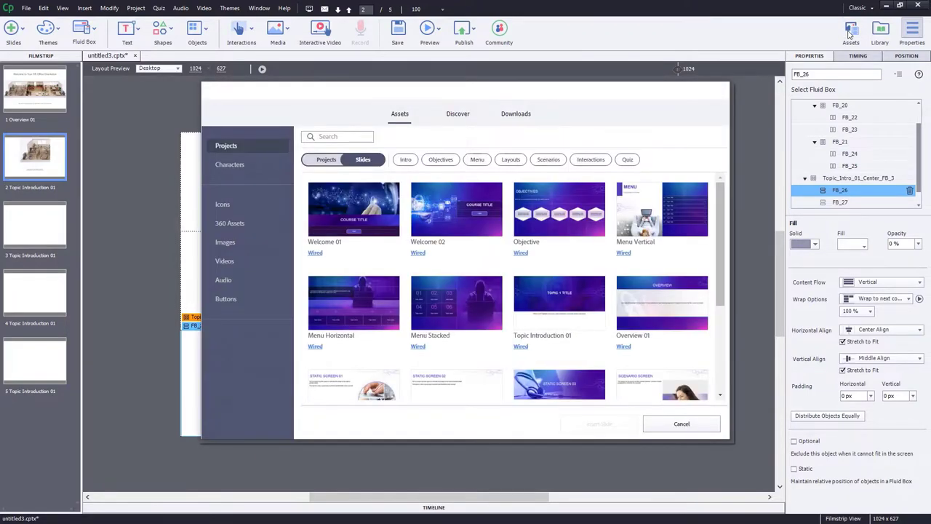
{"action": "left_click", "coordinate": [227, 204]}
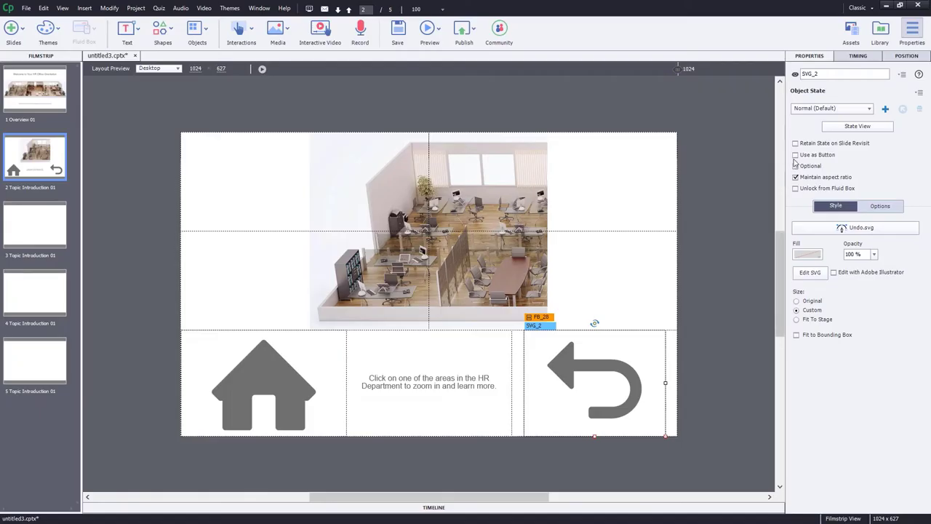
- Use both the Undo icon and the Home icon as buttons
{"action": "left_click", "coordinate": [795, 155]}
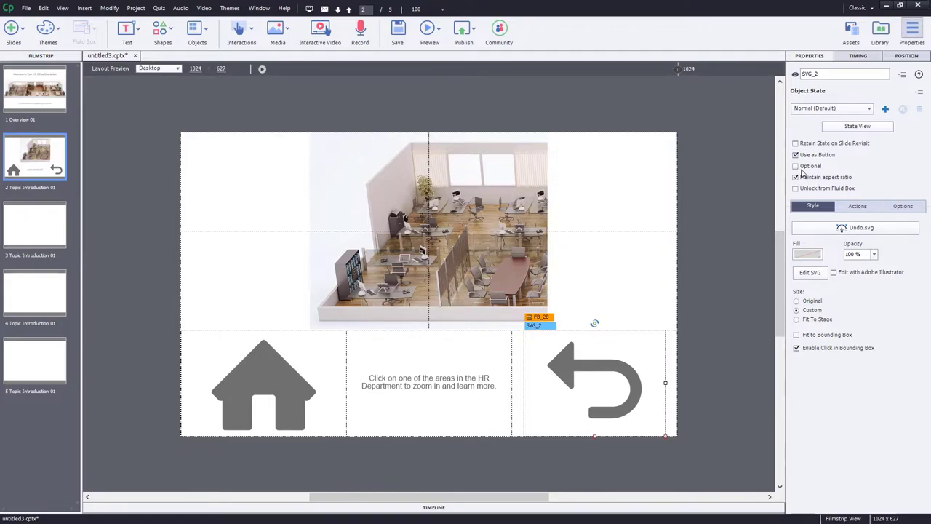
{"action": "left_click", "coordinate": [269, 397]}
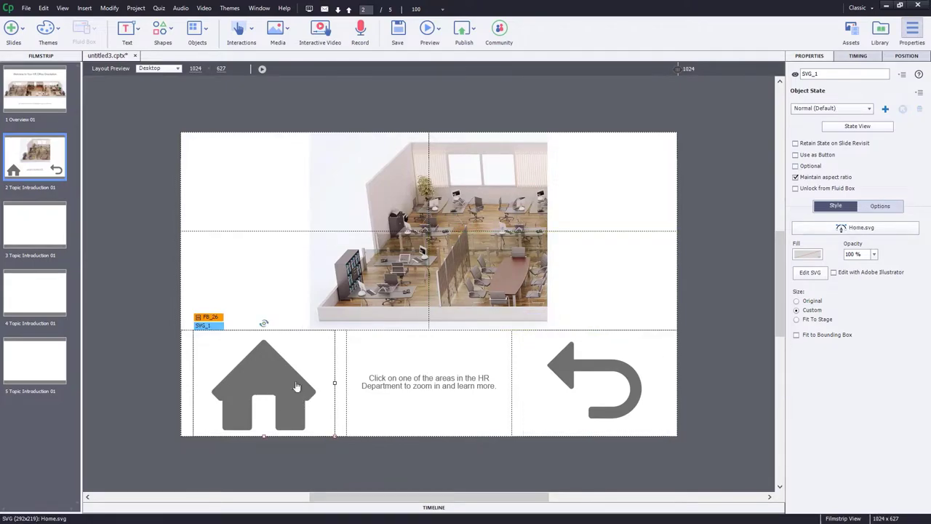
{"action": "left_click", "coordinate": [796, 155]}
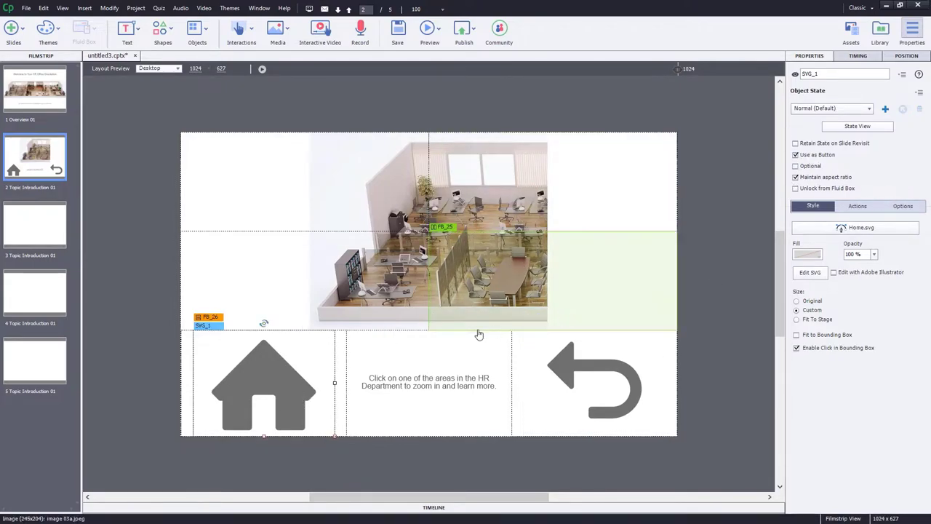
- Set the width of the bottom-row fluid boxes holding the Home and Undo icons to 15 %
{"action": "left_click", "coordinate": [338, 371]}
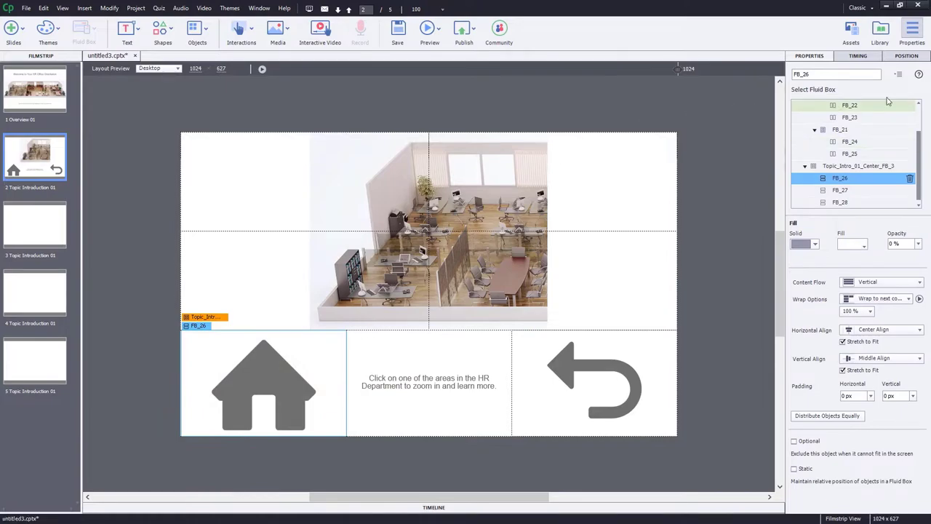
{"action": "left_click", "coordinate": [909, 57]}
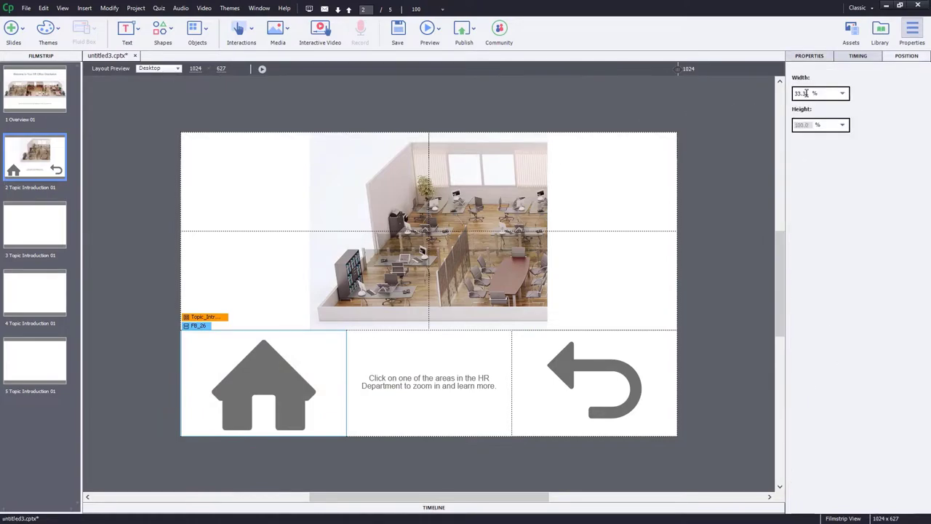
{"action": "type", "text": "15"}
{"action": "left_click", "coordinate": [725, 120]}
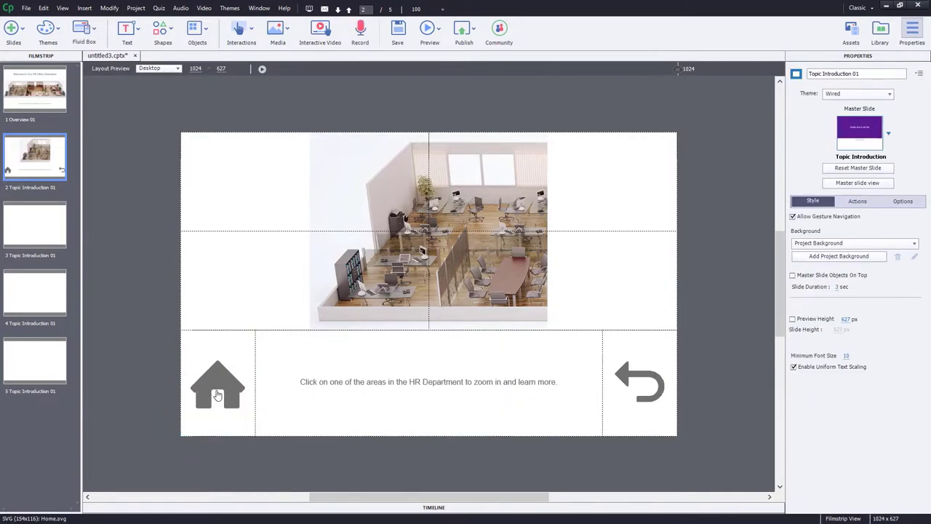
- Make the Home icon jump to slide 1 Overview 01, with the hand cursor enabled and the click sound disabled
{"action": "left_click", "coordinate": [221, 391]}
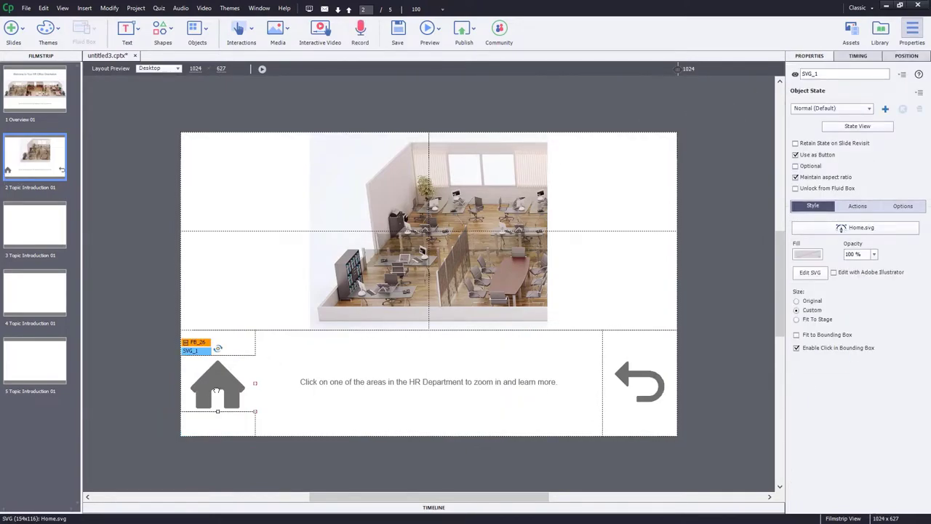
{"action": "left_click", "coordinate": [858, 206]}
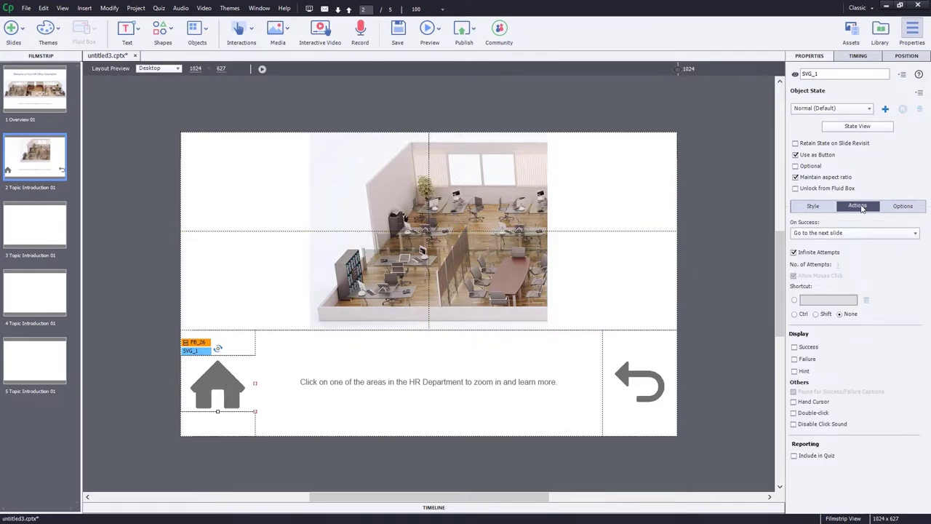
{"action": "left_click", "coordinate": [828, 233]}
{"action": "left_click", "coordinate": [835, 278]}
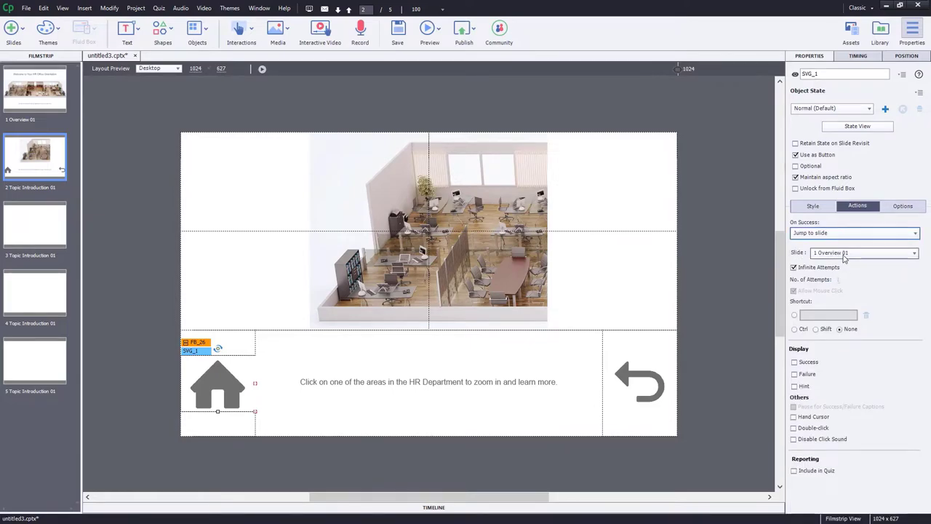
{"action": "left_click", "coordinate": [808, 417]}
{"action": "left_click", "coordinate": [808, 440]}
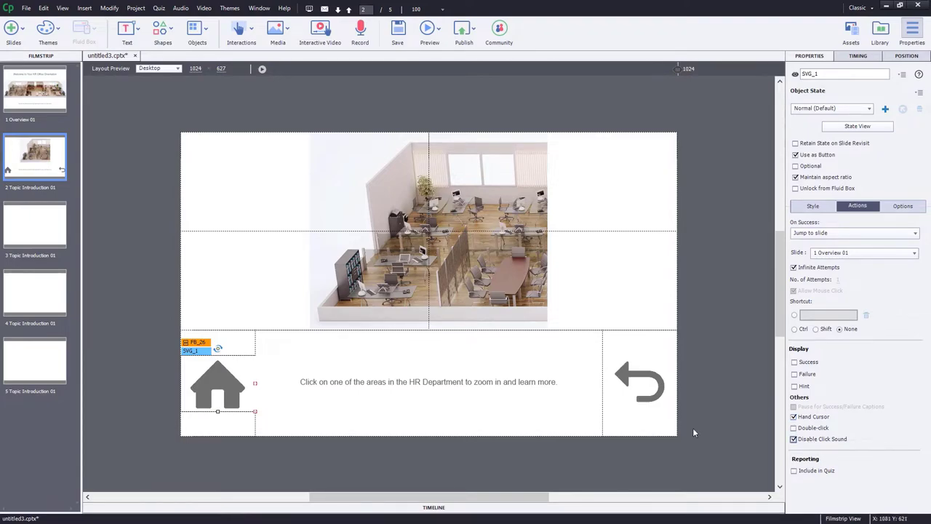
- Make the Undo icon on slide 2 jump to slide 1 Overview 01, with a hand cursor and no click sound
{"action": "left_click", "coordinate": [647, 379]}
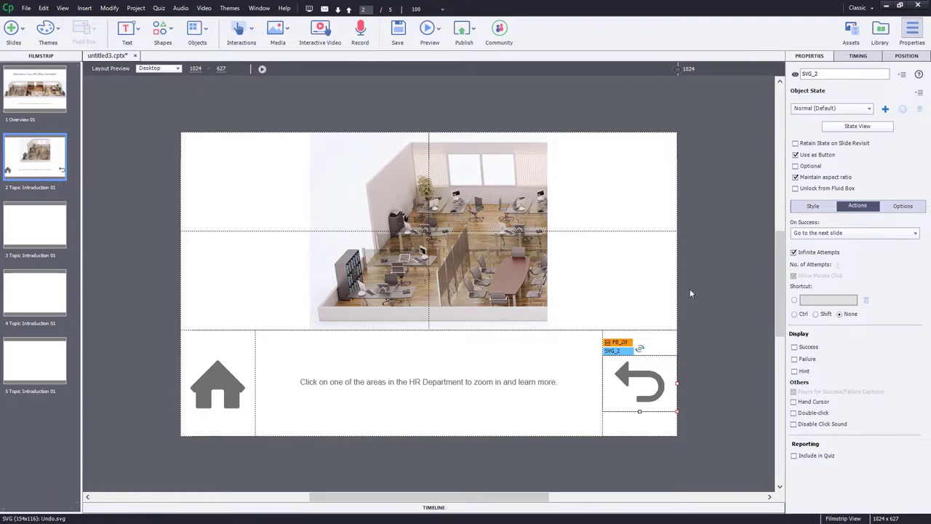
{"action": "left_click", "coordinate": [840, 233]}
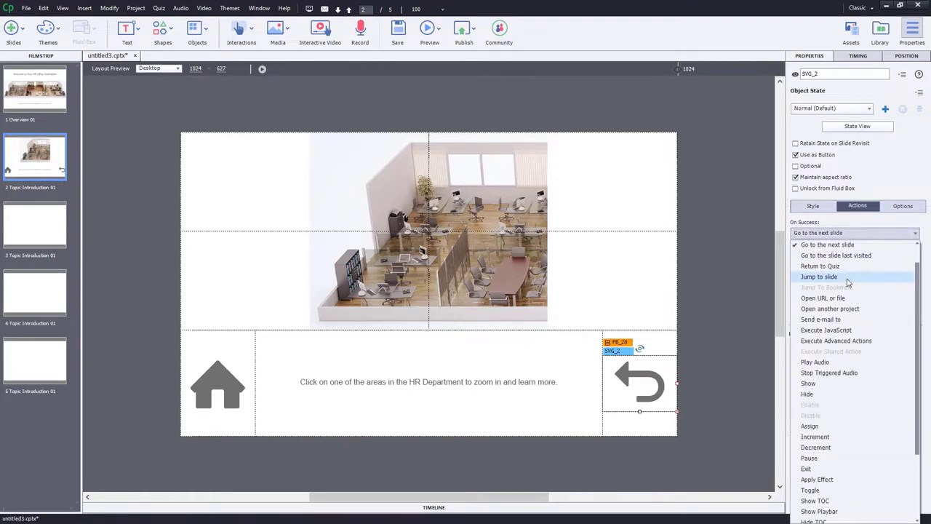
{"action": "left_click", "coordinate": [819, 277]}
{"action": "left_click", "coordinate": [814, 417]}
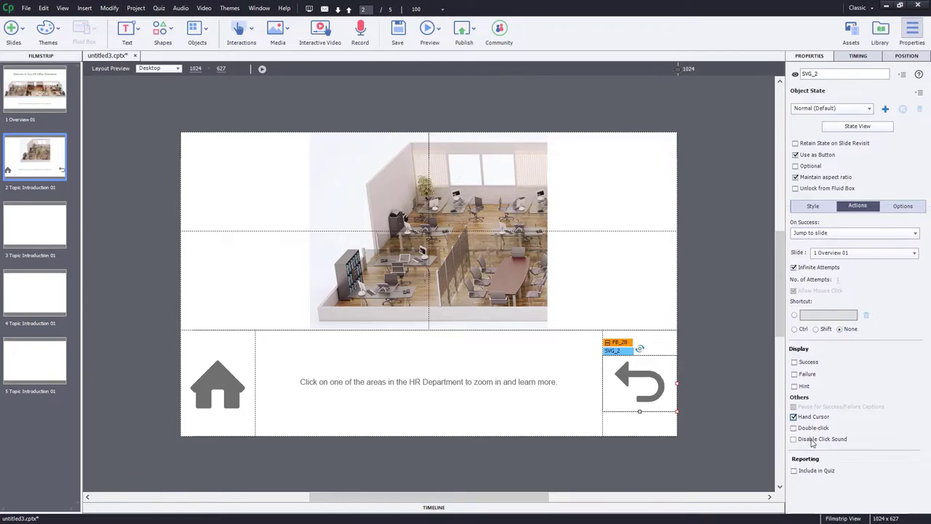
{"action": "left_click", "coordinate": [812, 440]}
- On slide 3, place Image 01.jpeg in the upper fluid box and paste the Home and Undo button row into the lower one
{"action": "left_click", "coordinate": [40, 225]}
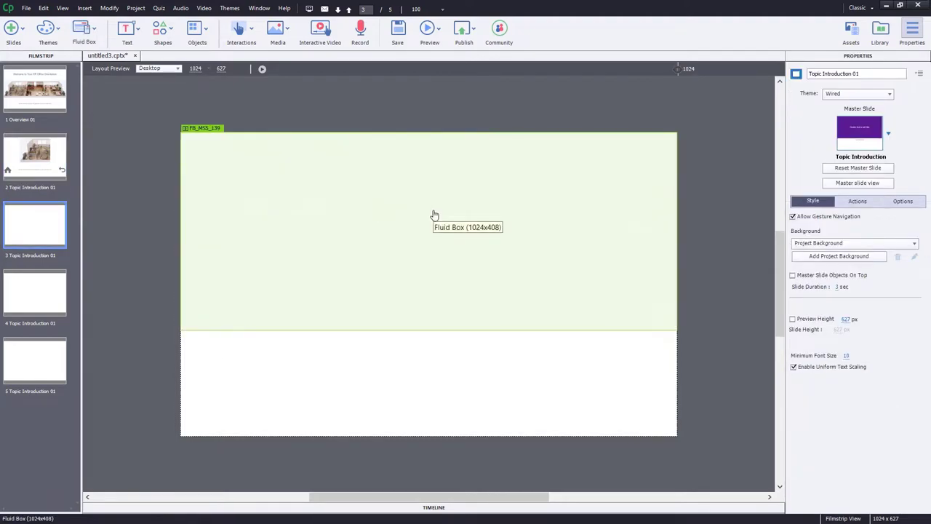
{"action": "left_click", "coordinate": [433, 210]}
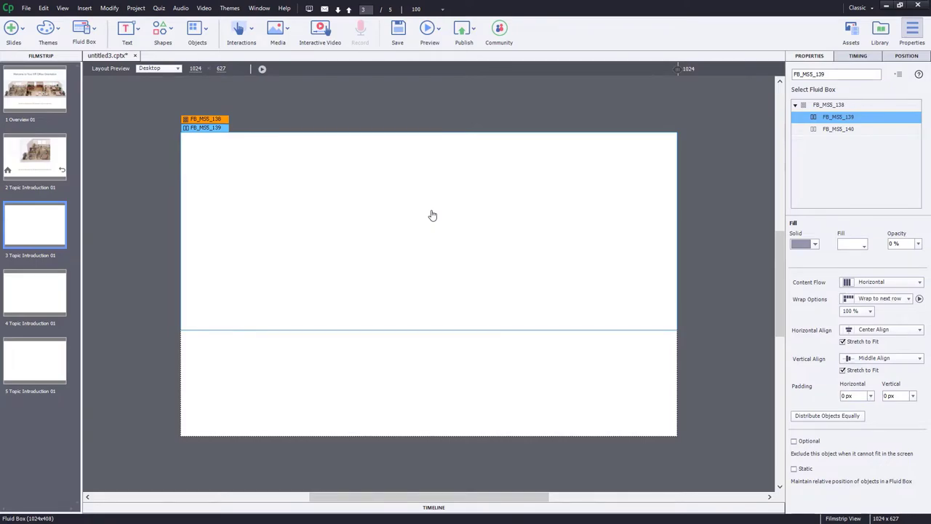
{"action": "key", "text": "ctrl+v"}
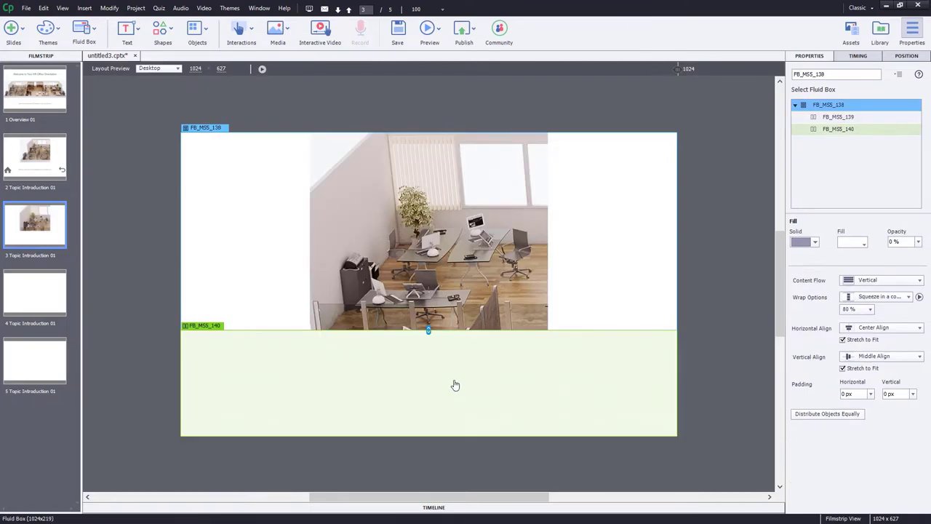
{"action": "left_click", "coordinate": [455, 385]}
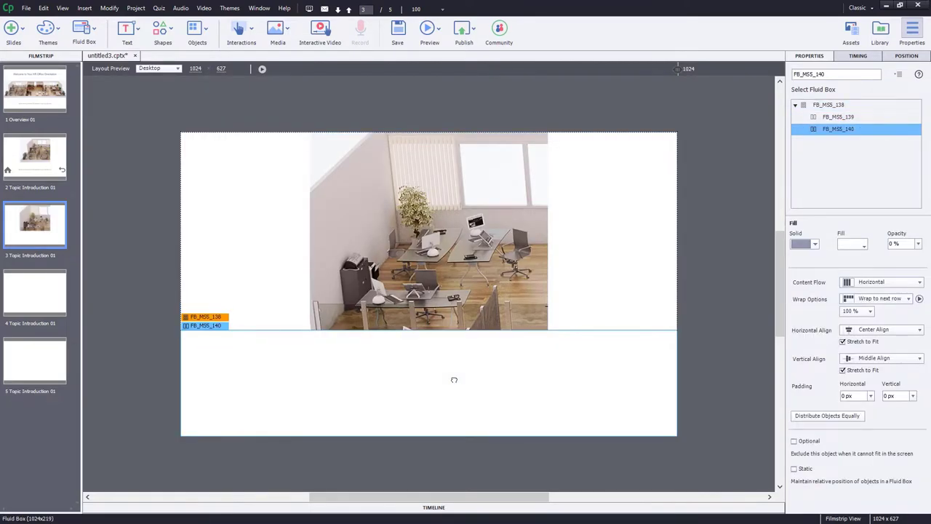
{"action": "key", "text": "ctrl+v"}
- Set slide 3's Home button to jump to slide 1 Overview 01
{"action": "left_click", "coordinate": [230, 374]}
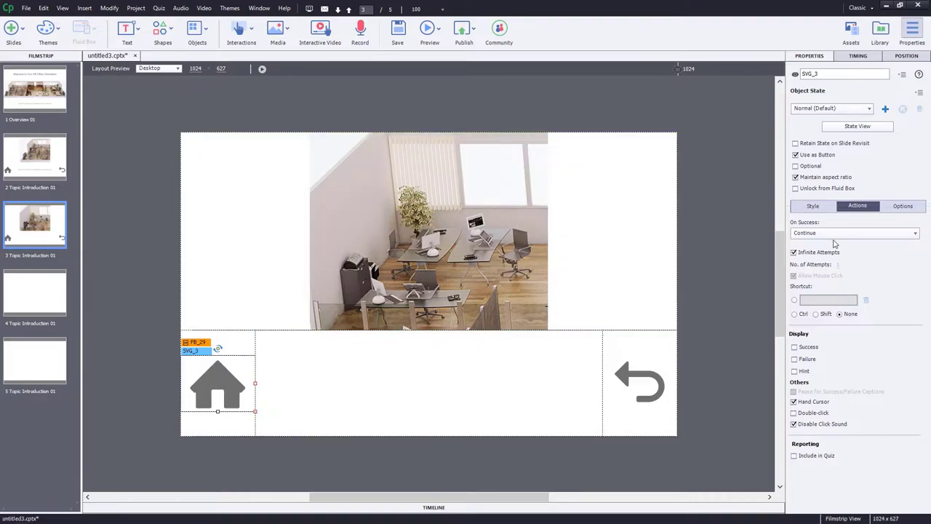
{"action": "left_click", "coordinate": [837, 234]}
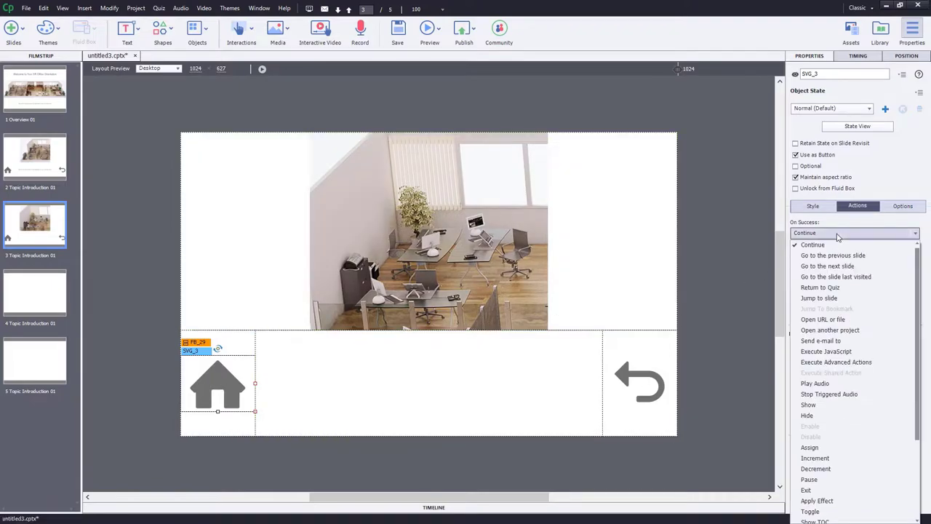
{"action": "left_click", "coordinate": [843, 298]}
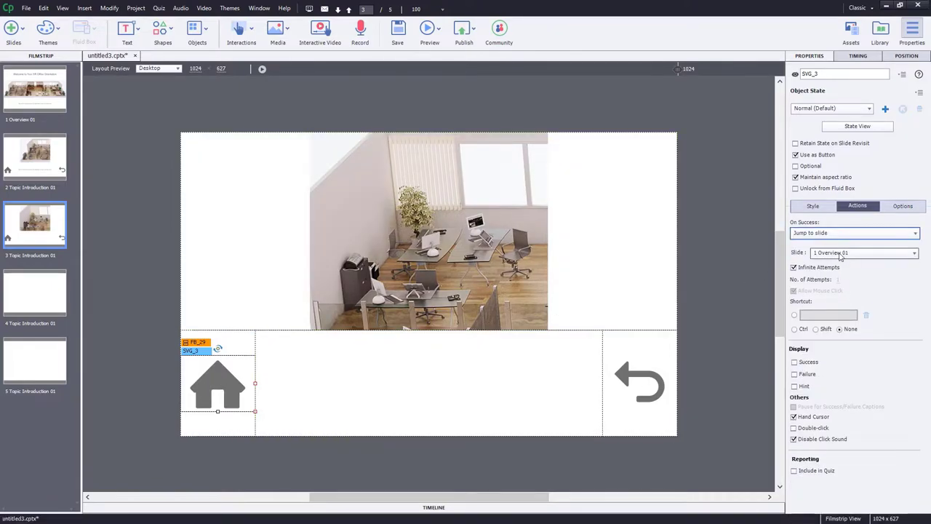
- Set slide 3's Undo button to jump to slide 2 Topic Introduction 01
{"action": "left_click", "coordinate": [635, 394]}
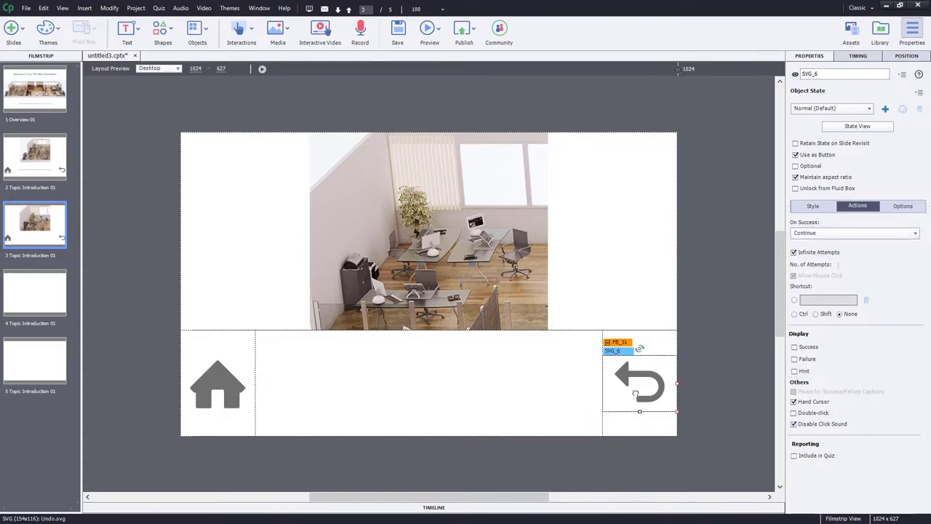
{"action": "left_click", "coordinate": [831, 233]}
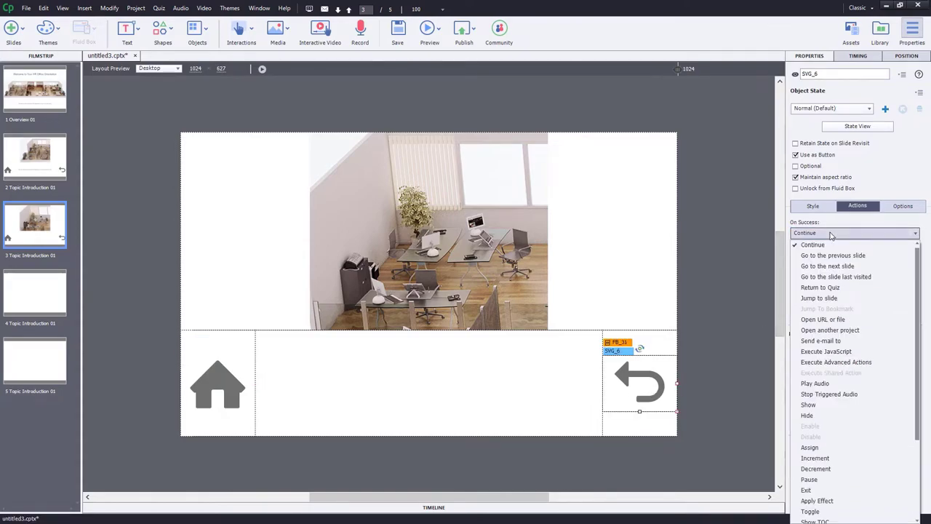
{"action": "left_click", "coordinate": [819, 297]}
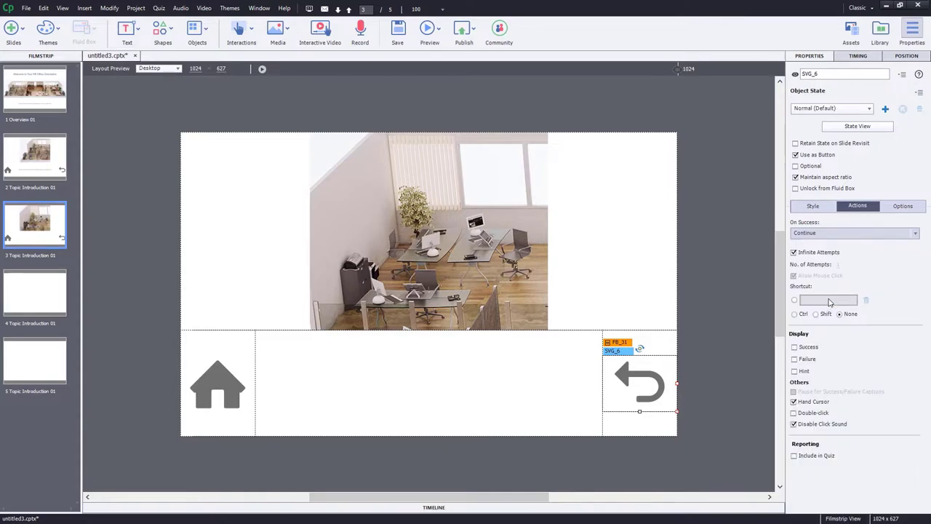
{"action": "left_click", "coordinate": [848, 258]}
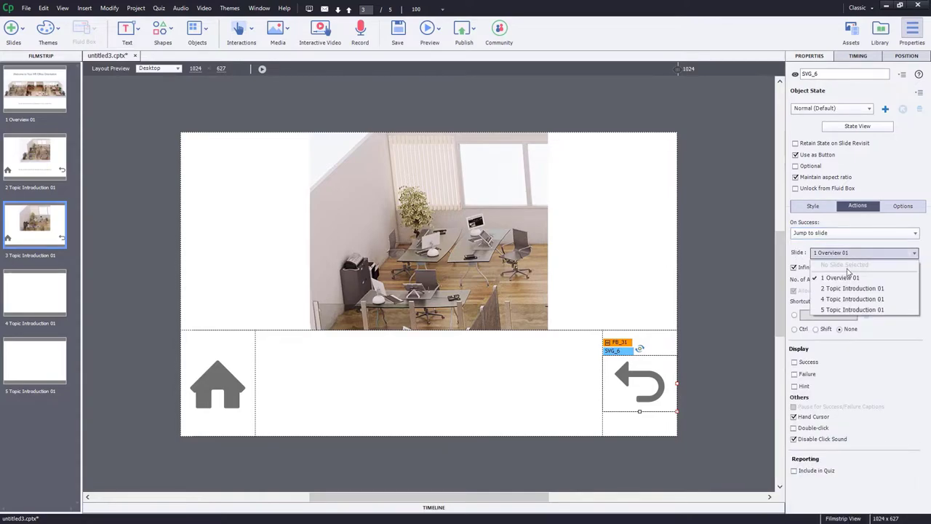
{"action": "left_click", "coordinate": [846, 290]}
- Add the caption "This section if for the various HR Business Partners. They are director level employees and they were with the various business units across the company."
{"action": "double_click", "coordinate": [438, 398]}
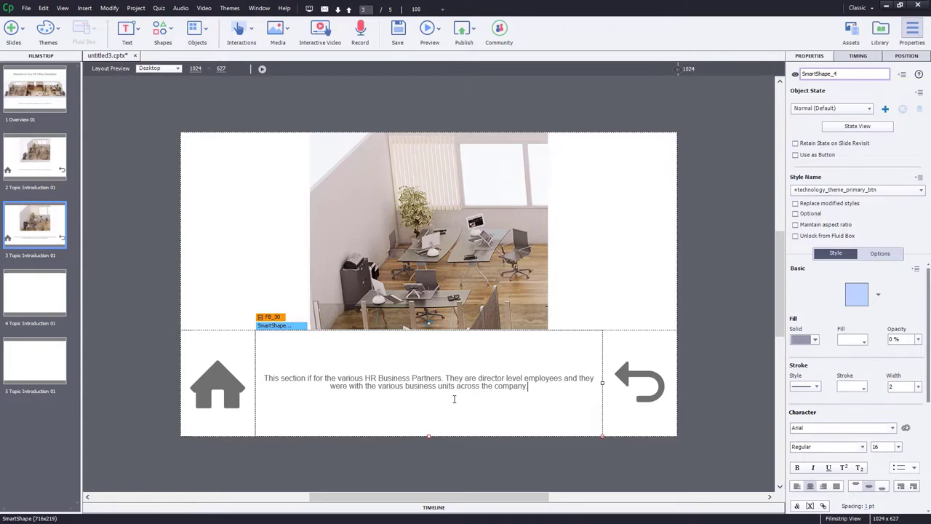
- Add upper_right, lower_right and lower_left states to slide 3's office image and replace the picture in the upper_right state with the matching office close-up
{"action": "left_click", "coordinate": [462, 236]}
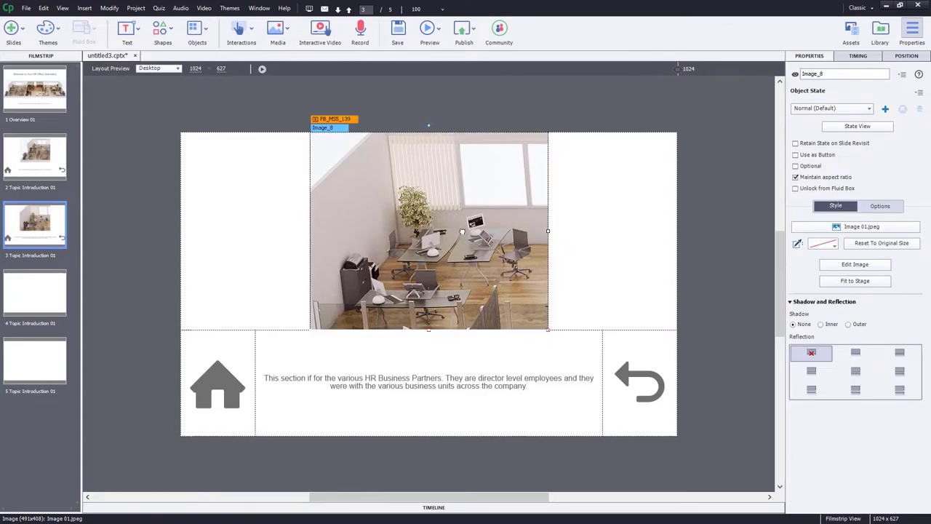
{"action": "left_click", "coordinate": [857, 126]}
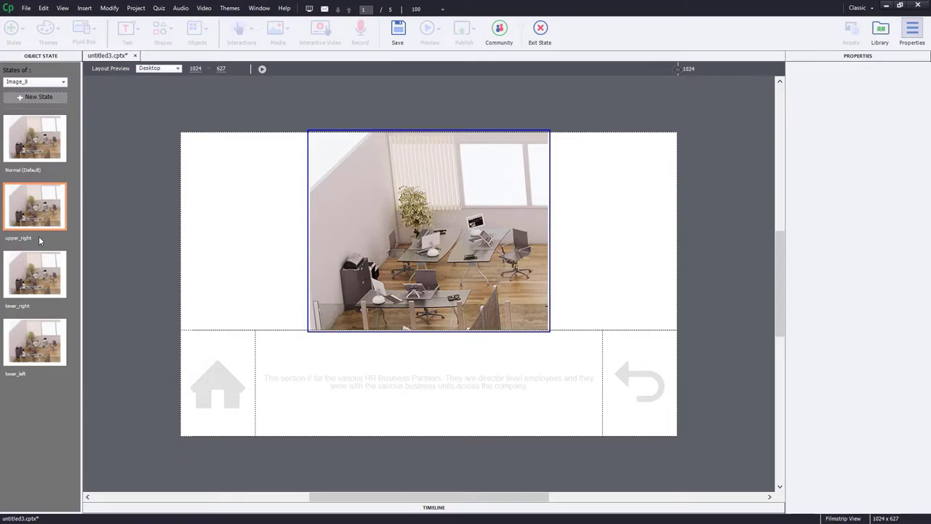
{"action": "left_click", "coordinate": [25, 209]}
{"action": "right_click", "coordinate": [438, 223]}
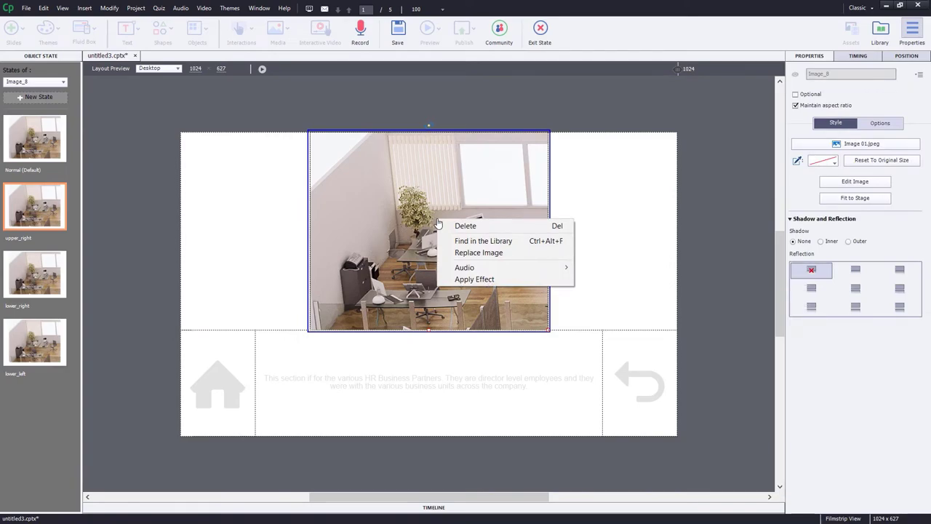
{"action": "left_click", "coordinate": [473, 253]}
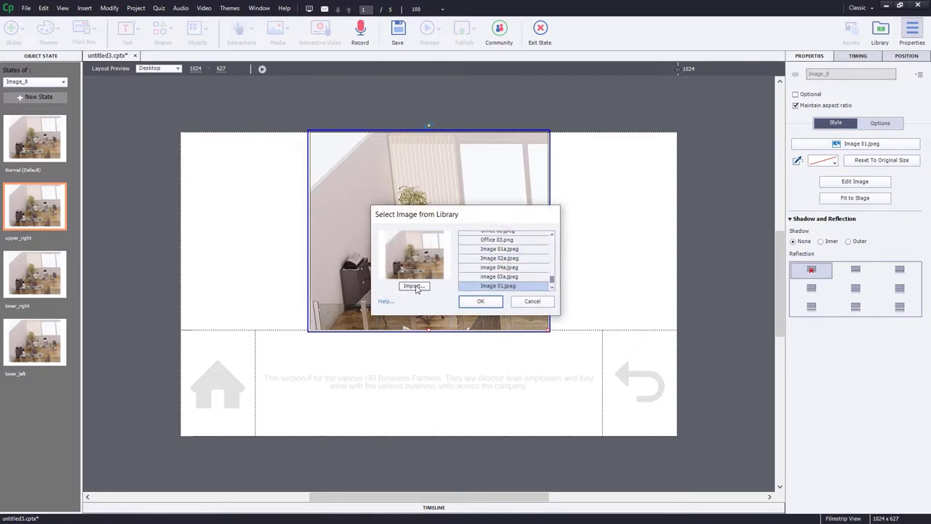
{"action": "left_click", "coordinate": [480, 300]}
- Replace the picture in the lower_right state with the boardroom close-up and in the lower_left state with image 04.jpeg
{"action": "left_click", "coordinate": [40, 287]}
{"action": "left_click", "coordinate": [35, 342]}
{"action": "right_click", "coordinate": [425, 229]}
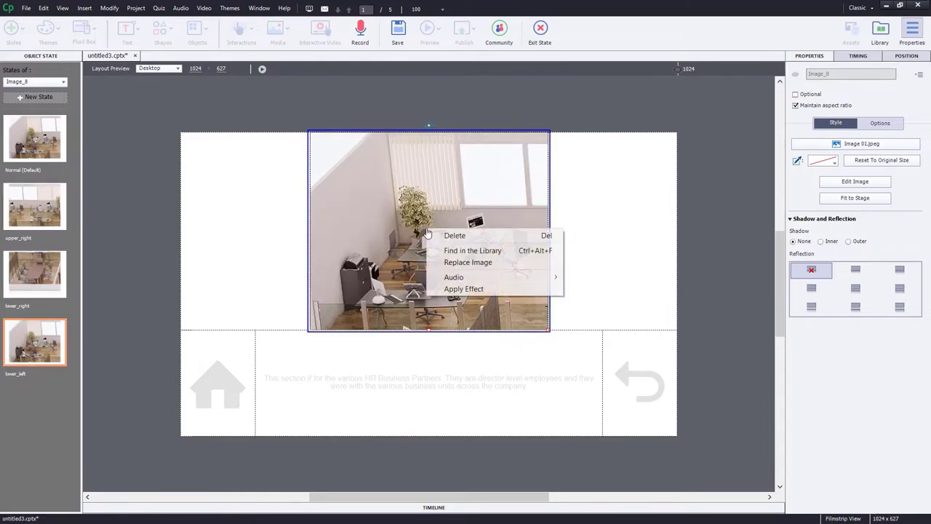
{"action": "left_click", "coordinate": [466, 262]}
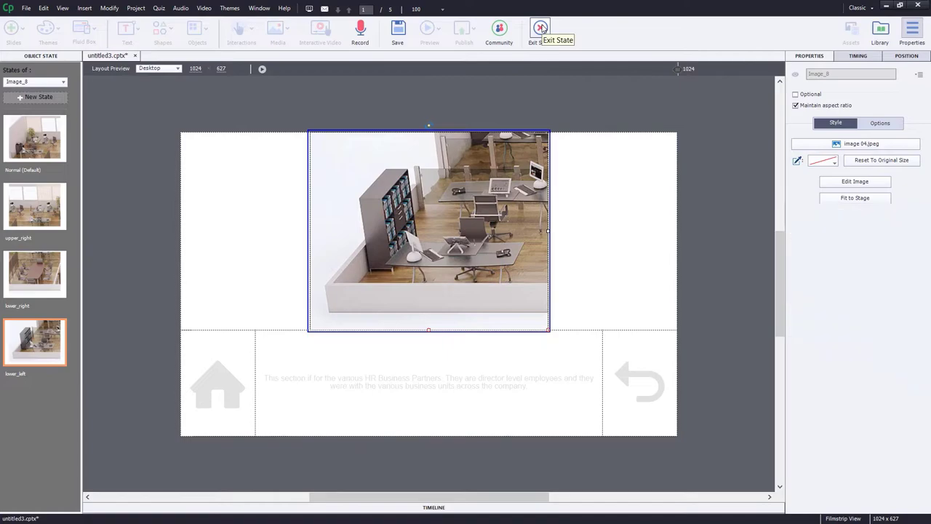
{"action": "left_click", "coordinate": [541, 29]}
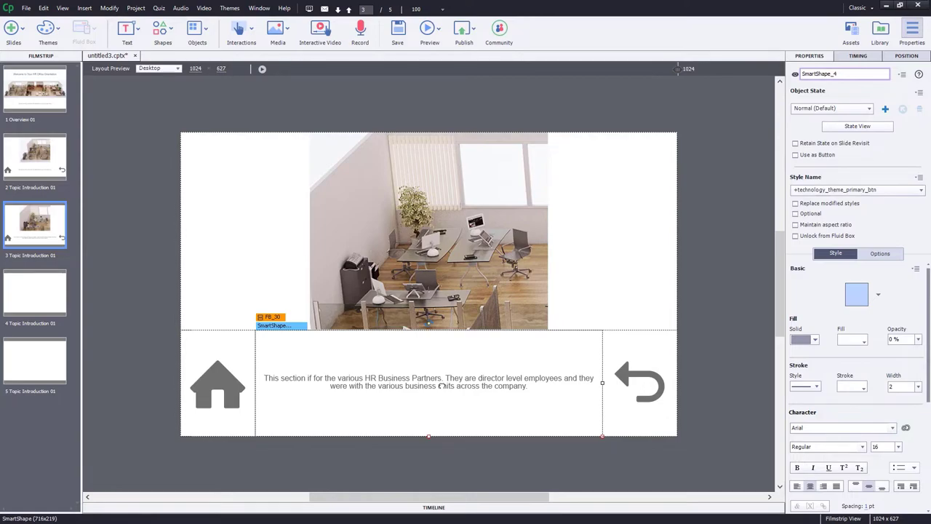
- Give the caption upper_right, lower_right and lower_left states, describing the HR Boardroom booking in lower_right and the HR Finance team and its Director in lower_left
{"action": "left_click", "coordinate": [832, 127]}
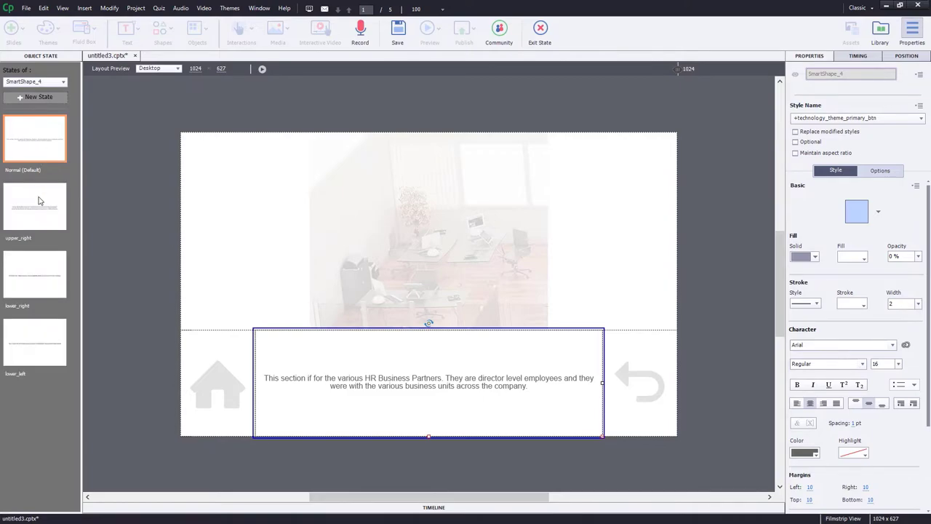
{"action": "left_click", "coordinate": [35, 207]}
{"action": "left_click", "coordinate": [42, 293]}
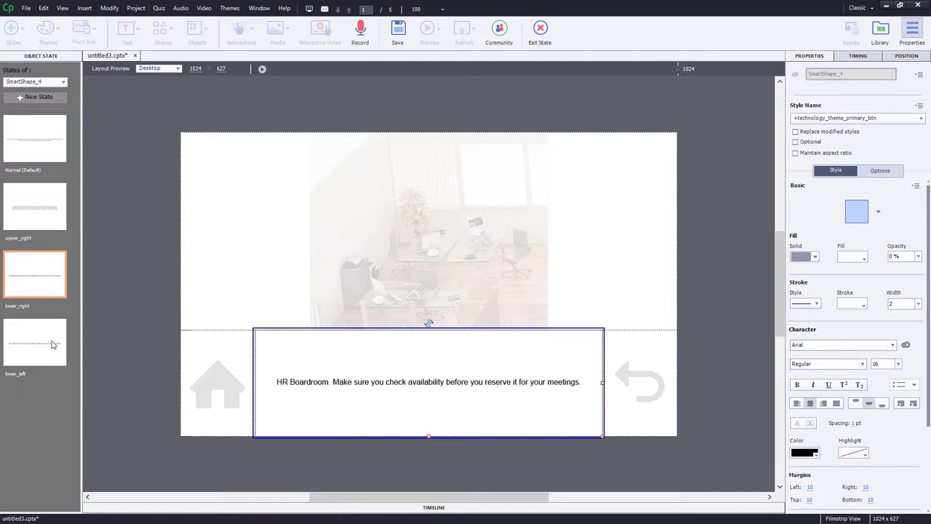
{"action": "left_click", "coordinate": [52, 344]}
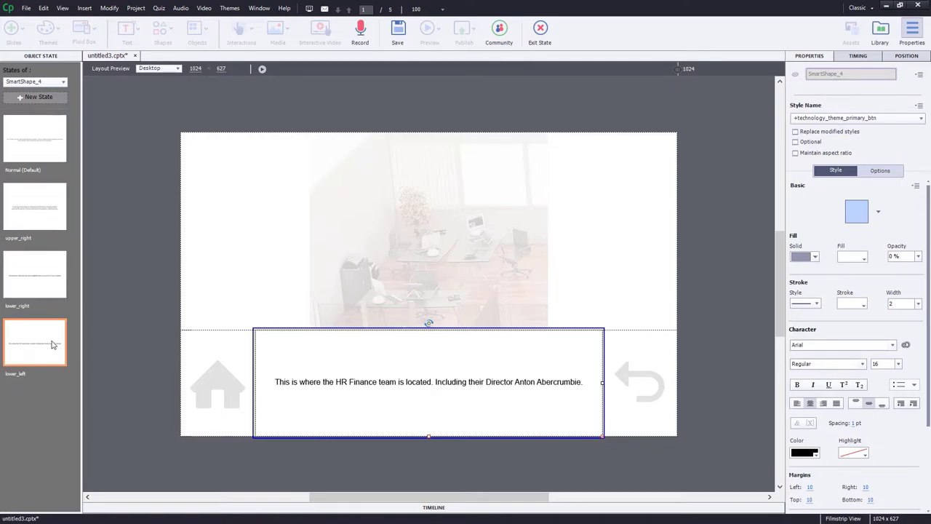
{"action": "left_click", "coordinate": [541, 29]}
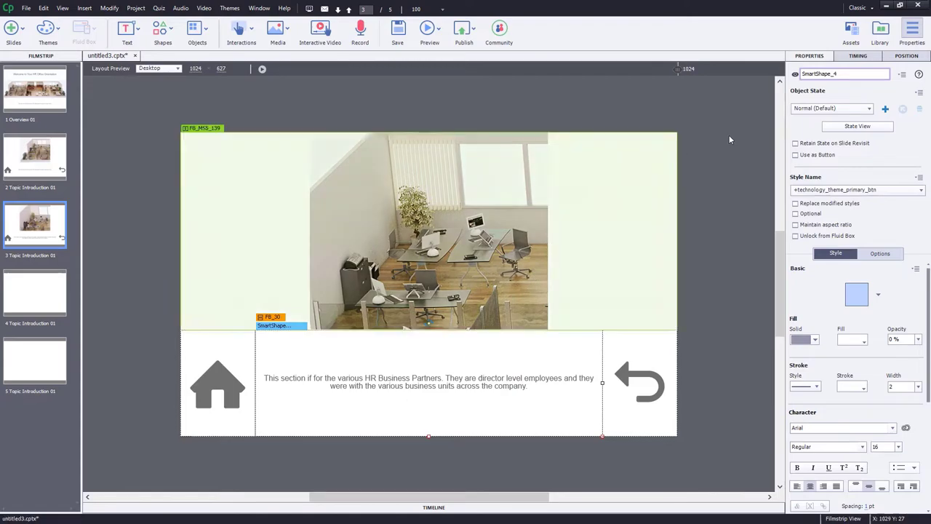
- Rename slide 3's caption shape and name its office image image_03
{"action": "double_click", "coordinate": [843, 74]}
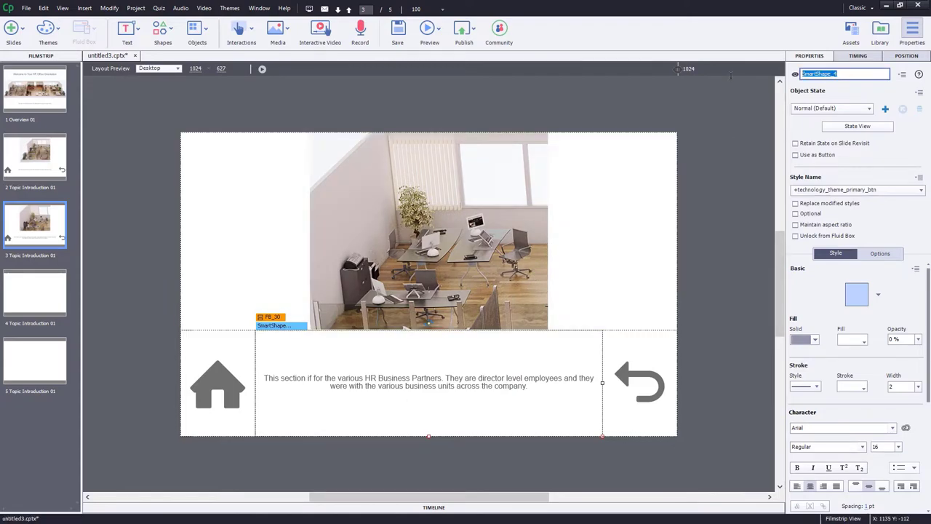
{"action": "key", "text": "Tab"}
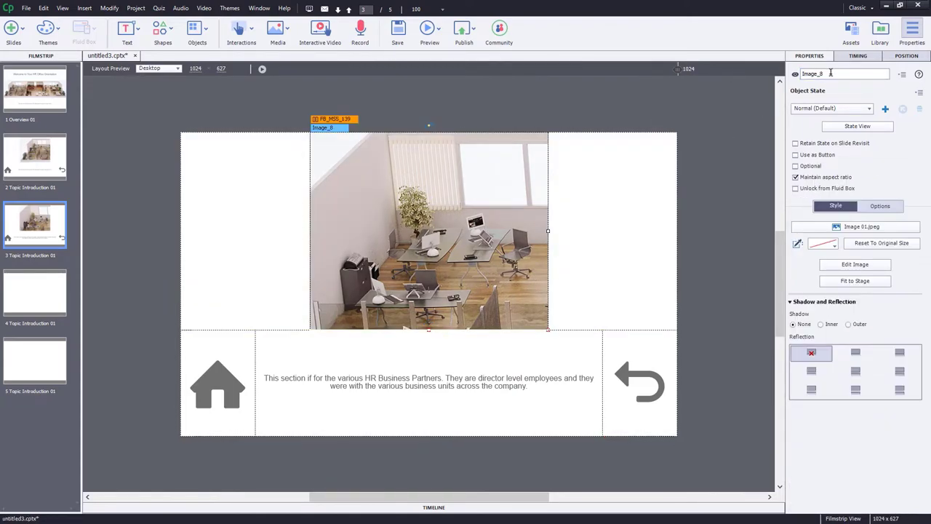
{"action": "type", "text": "image_03"}
{"action": "key", "text": "Return"}
- Enable the hand cursor and disable the click sound for the upper-left office image button on slide 2
{"action": "left_click", "coordinate": [45, 154]}
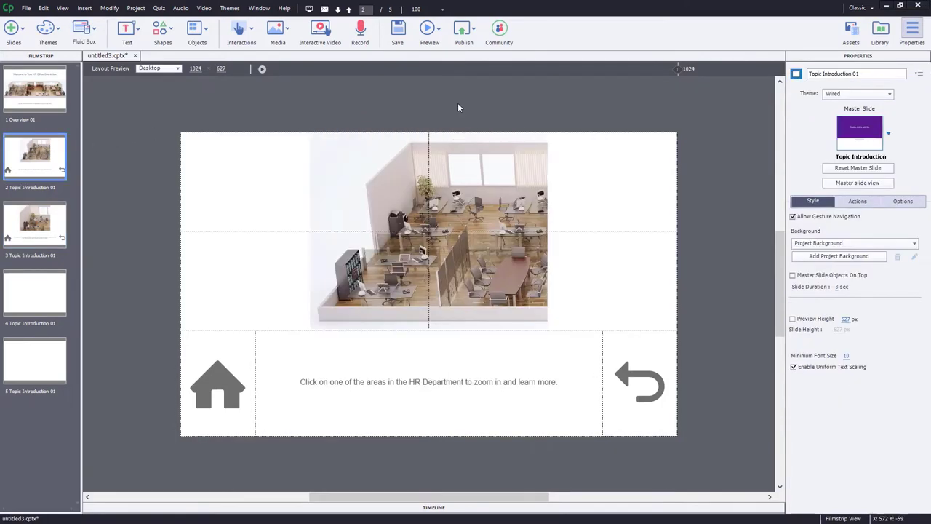
{"action": "left_click", "coordinate": [377, 186]}
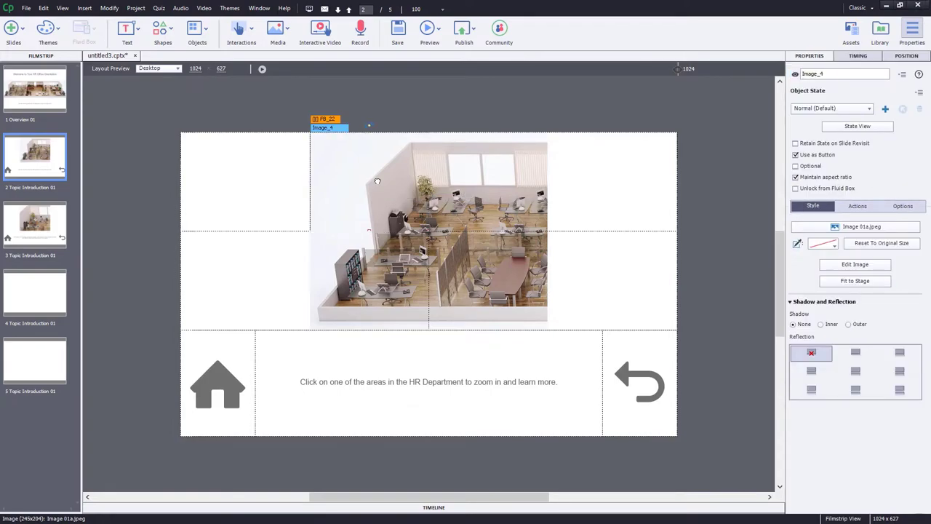
{"action": "left_click", "coordinate": [858, 206]}
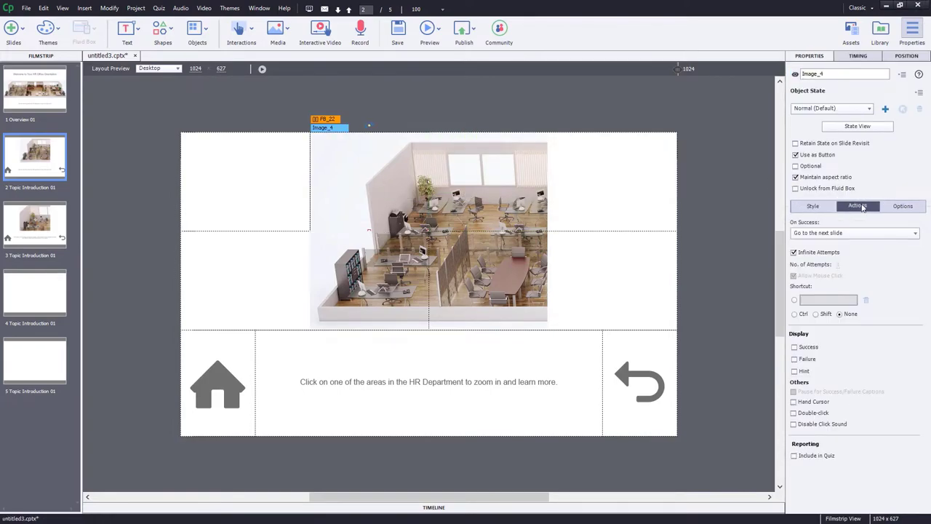
{"action": "left_click", "coordinate": [812, 403]}
{"action": "left_click", "coordinate": [812, 424]}
- Set the image button's success action to Execute Advanced Actions and start a new action named SelectOfficeSection
{"action": "left_click", "coordinate": [842, 234]}
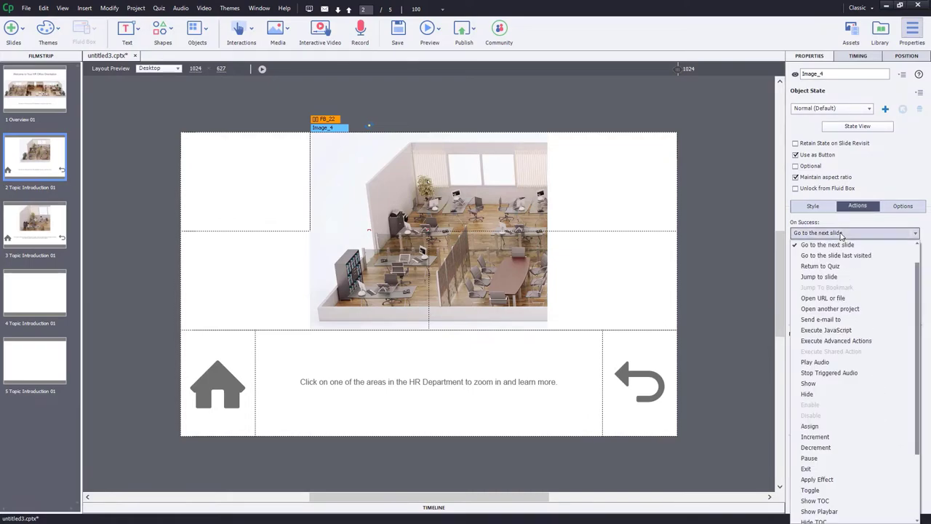
{"action": "left_click", "coordinate": [847, 341]}
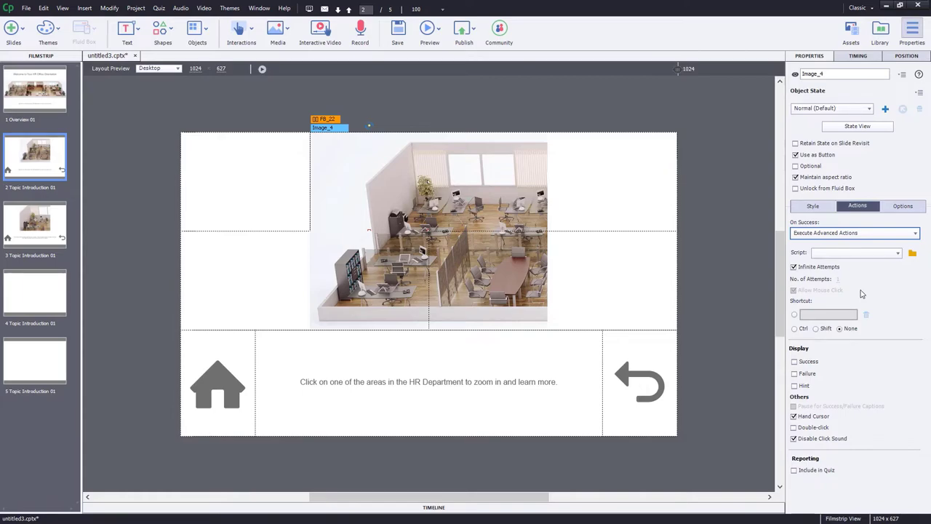
{"action": "left_click", "coordinate": [913, 254]}
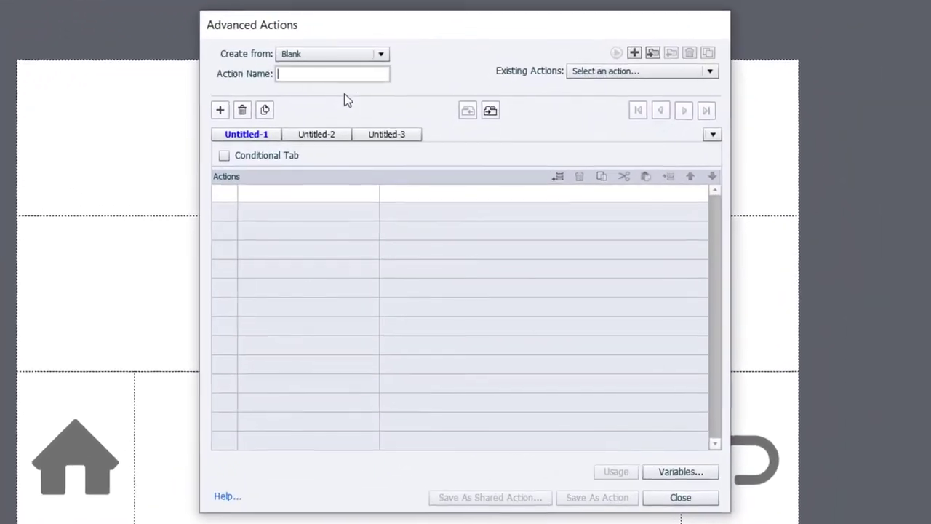
{"action": "type", "text": "SelectOfficeSection"}
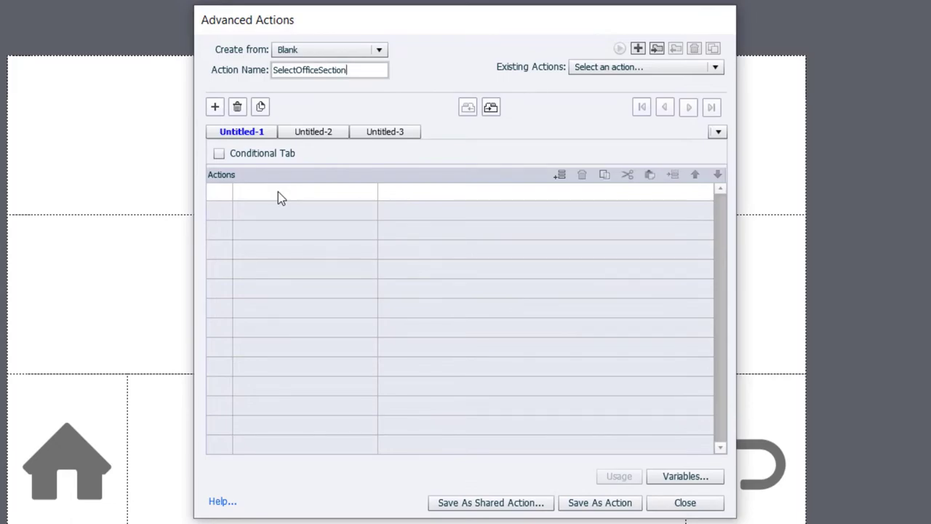
- Add two Change State of commands to the action, setting image_03 and description_03 to Normal
{"action": "left_click", "coordinate": [278, 191]}
{"action": "left_click", "coordinate": [285, 218]}
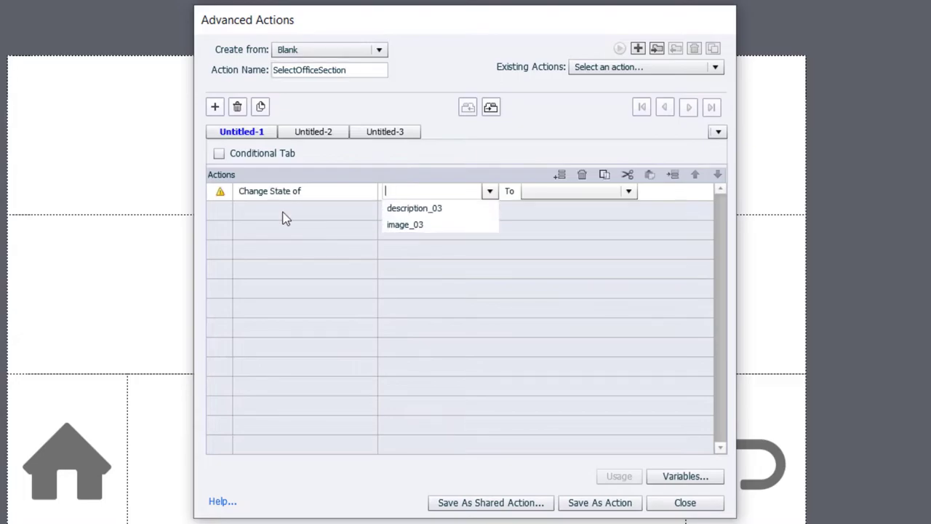
{"action": "left_click", "coordinate": [397, 224]}
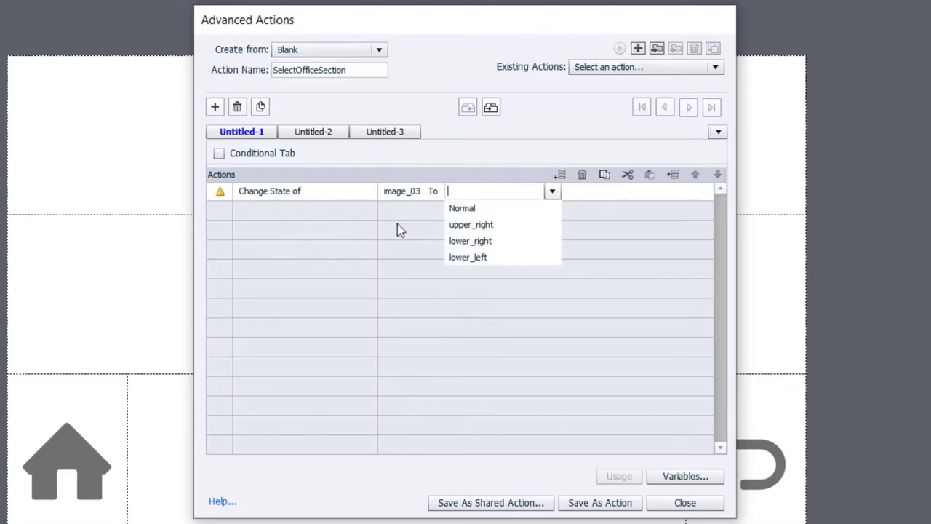
{"action": "left_click", "coordinate": [479, 208]}
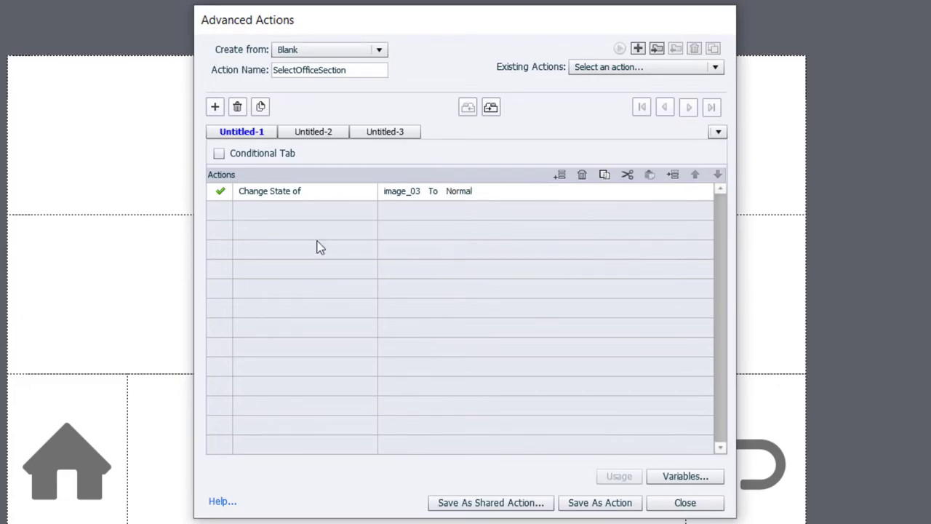
{"action": "left_click", "coordinate": [246, 211]}
{"action": "scroll", "coordinate": [247, 214], "scroll_direction": "down", "scroll_amount": 5}
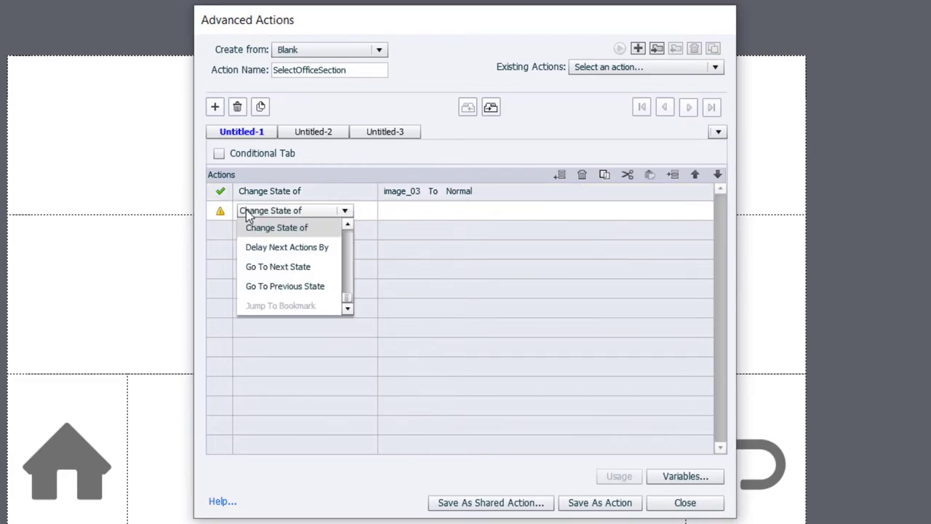
{"action": "left_click", "coordinate": [258, 225]}
{"action": "left_click", "coordinate": [406, 230]}
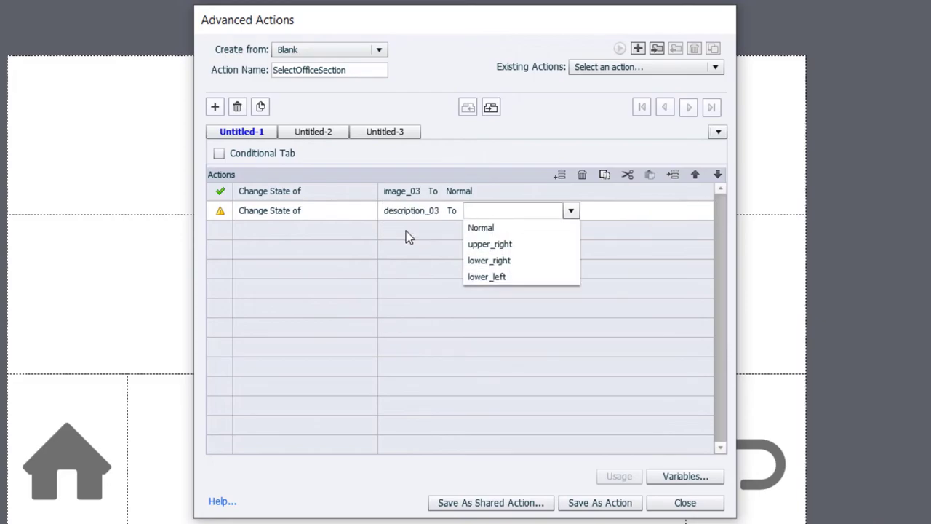
{"action": "left_click", "coordinate": [484, 228]}
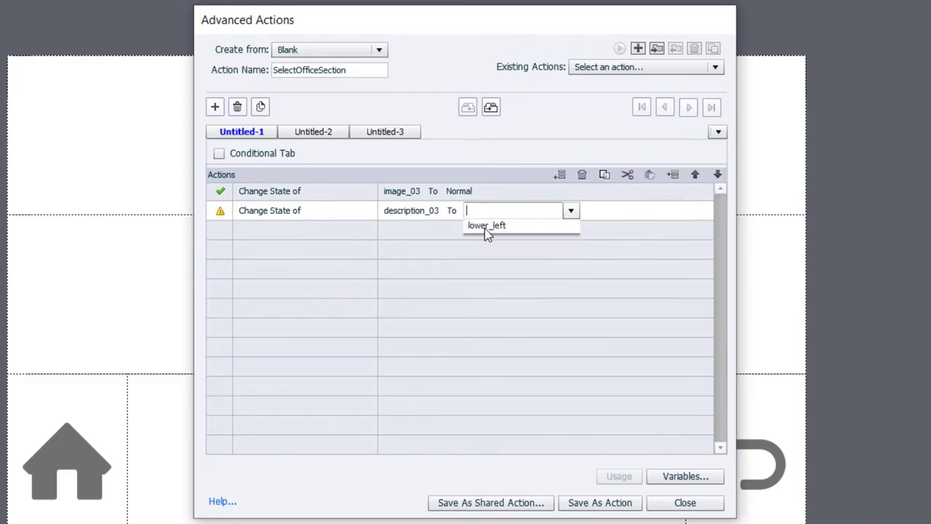
- Add a Jump to Slide command that targets 3 Topic Introduction 01
{"action": "left_click", "coordinate": [264, 230]}
{"action": "scroll", "coordinate": [279, 245], "scroll_direction": "down", "scroll_amount": 2}
{"action": "left_click", "coordinate": [279, 245]}
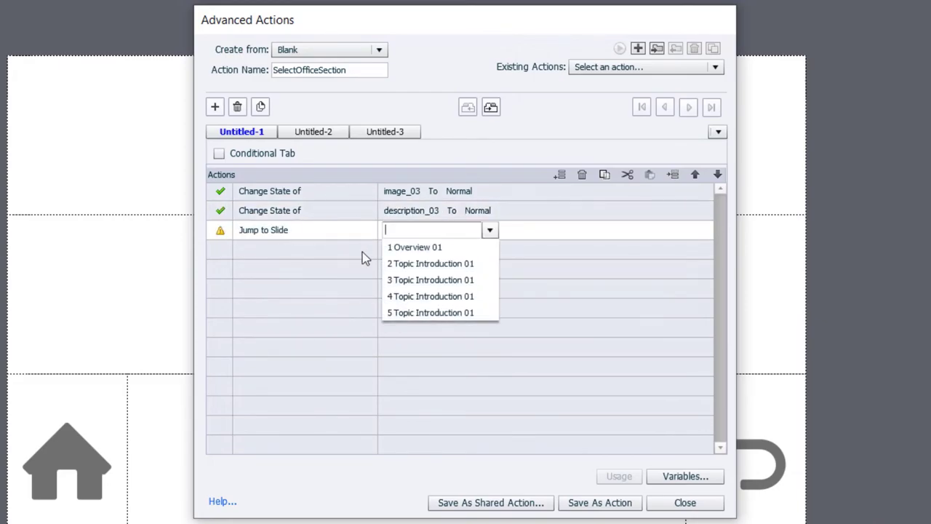
{"action": "left_click", "coordinate": [406, 280]}
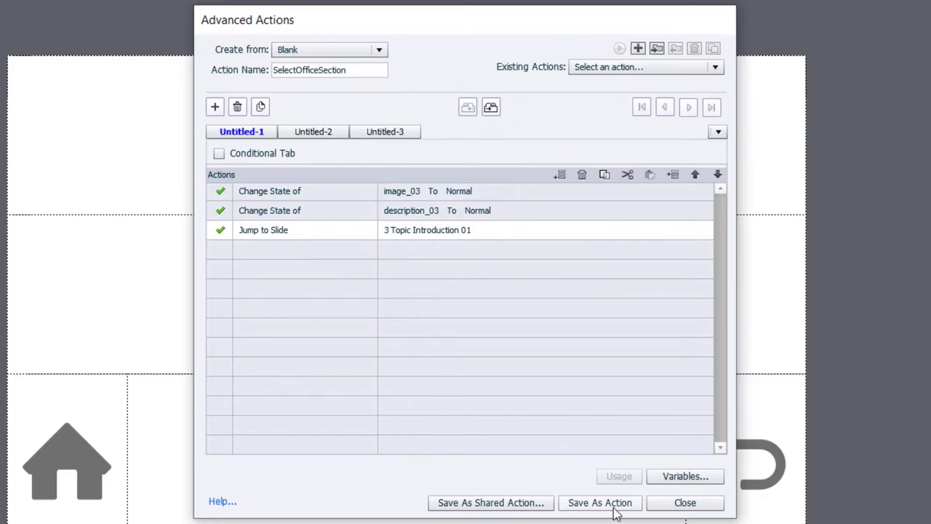
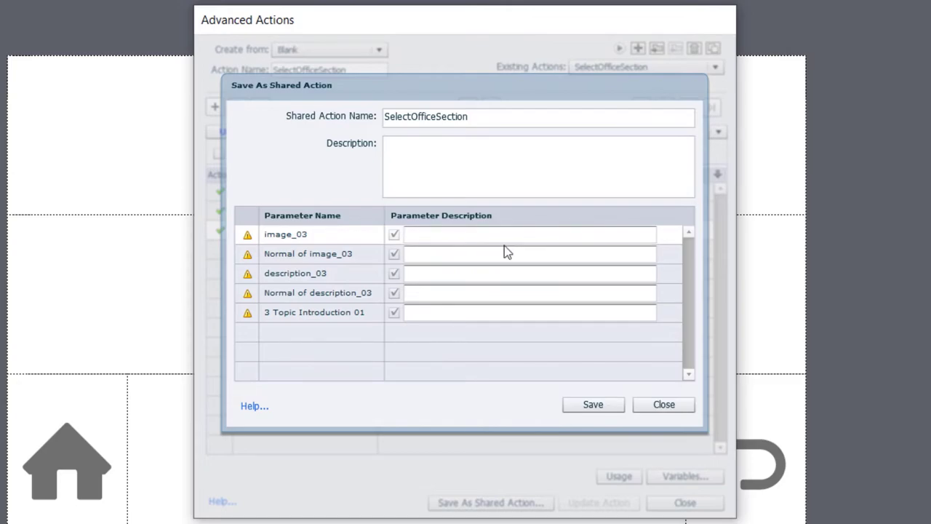
- Describe the shared action's first three parameters as "image", "state of the image" and "description"
{"action": "type", "text": "image"}
{"action": "left_click", "coordinate": [466, 258]}
{"action": "type", "text": "state"}
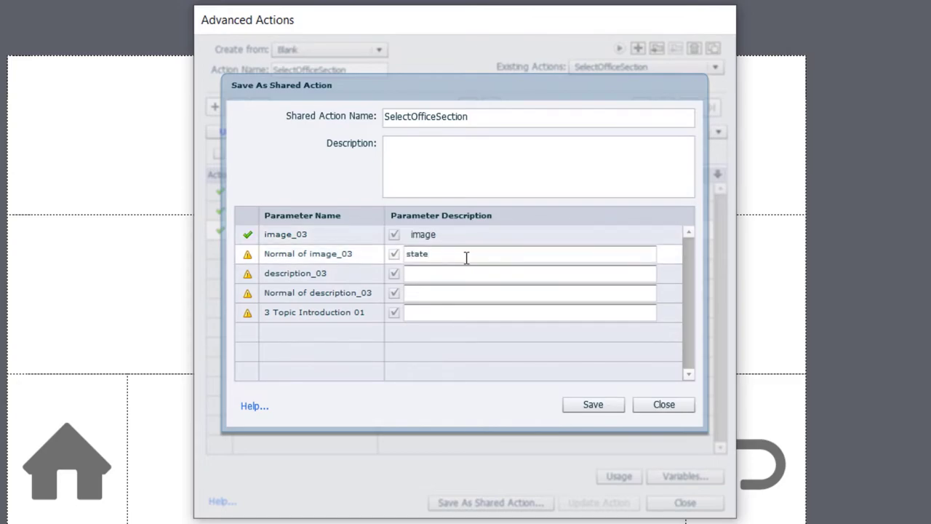
{"action": "type", "text": " of the image"}
{"action": "left_click", "coordinate": [450, 278]}
{"action": "type", "text": "descr"}
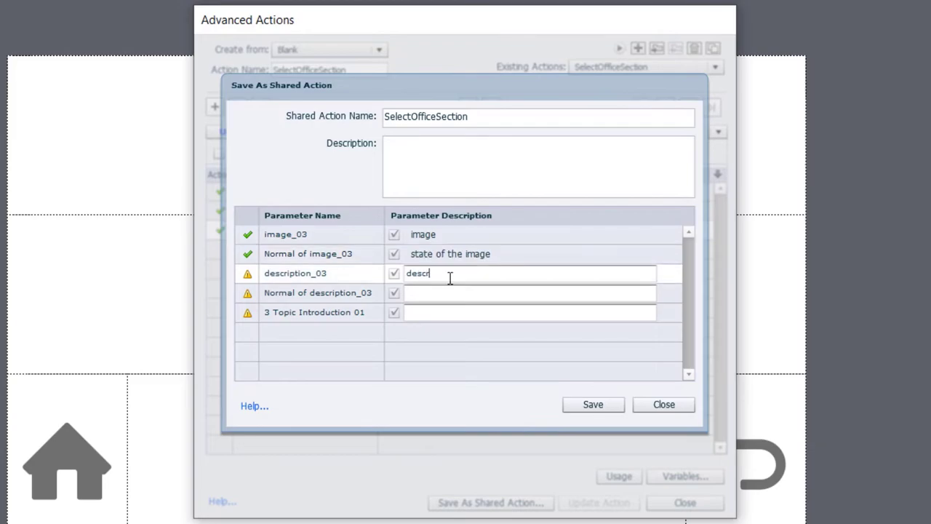
{"action": "type", "text": "iption"}
- Describe the last two parameters as "state of the description" and "slide navigate to", and save the shared action
{"action": "left_click", "coordinate": [441, 294]}
{"action": "type", "text": "state of the d"}
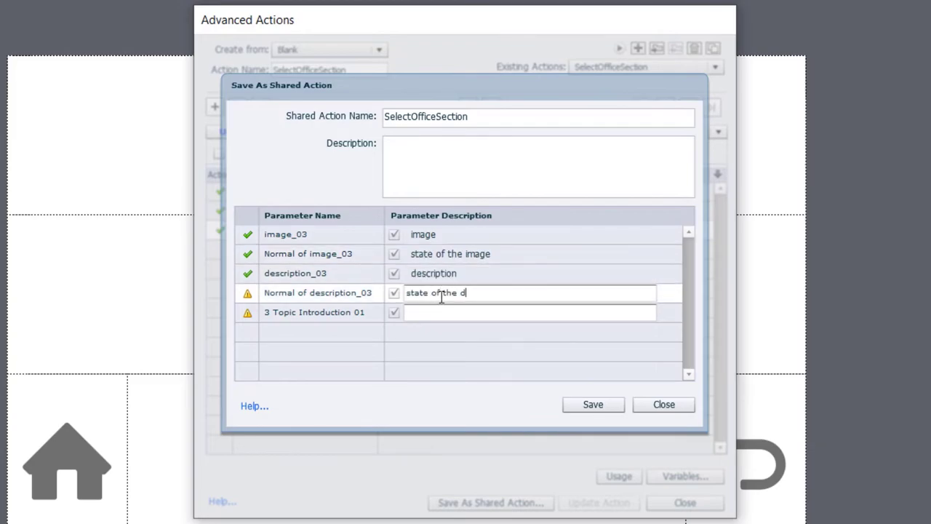
{"action": "type", "text": "escription"}
{"action": "left_click", "coordinate": [457, 314]}
{"action": "type", "text": "slide"}
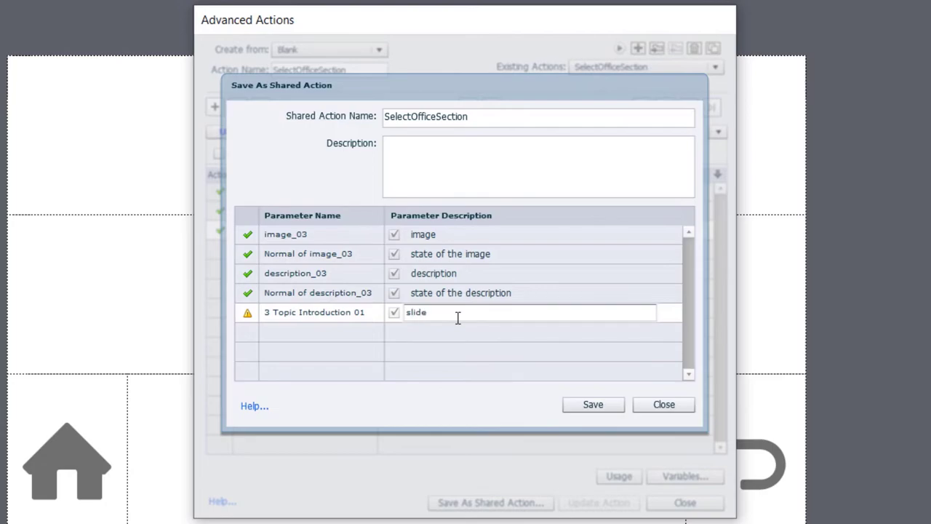
{"action": "type", "text": " navigate to"}
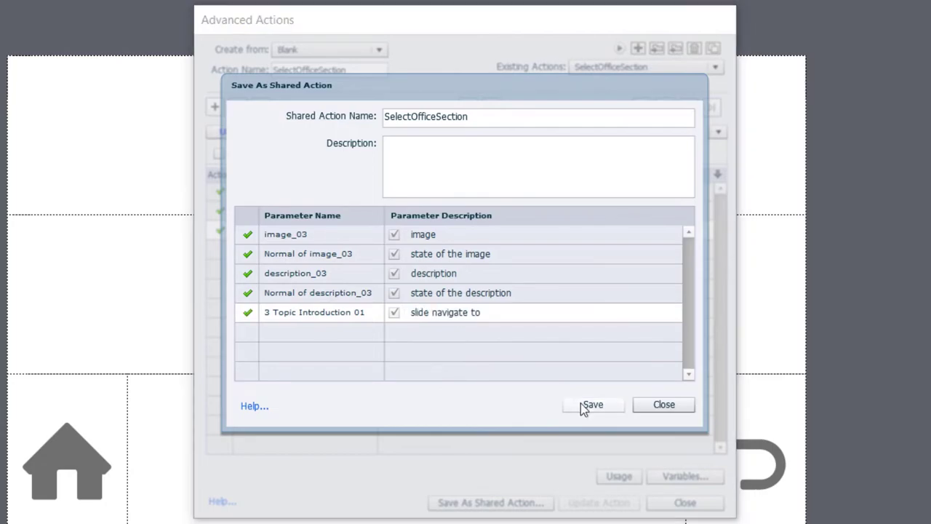
{"action": "left_click", "coordinate": [582, 406]}
{"action": "left_click", "coordinate": [534, 293]}
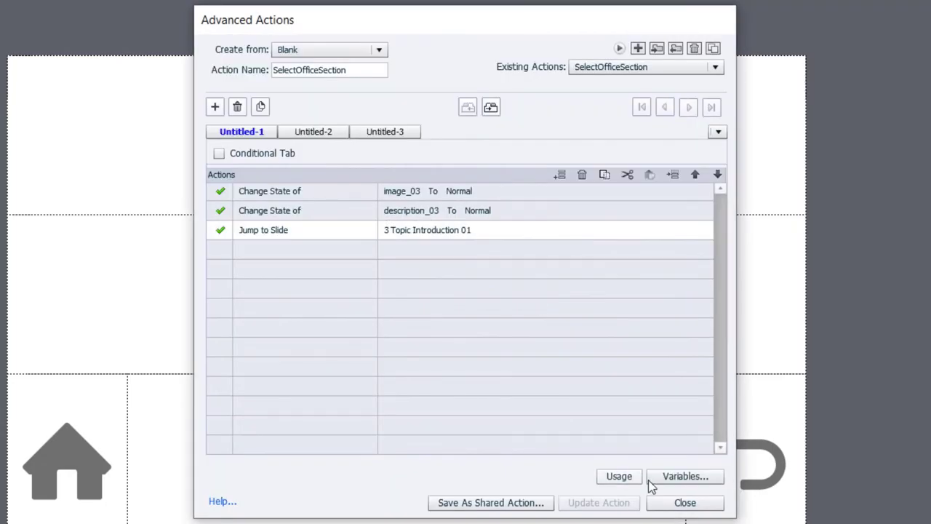
{"action": "left_click", "coordinate": [684, 502]}
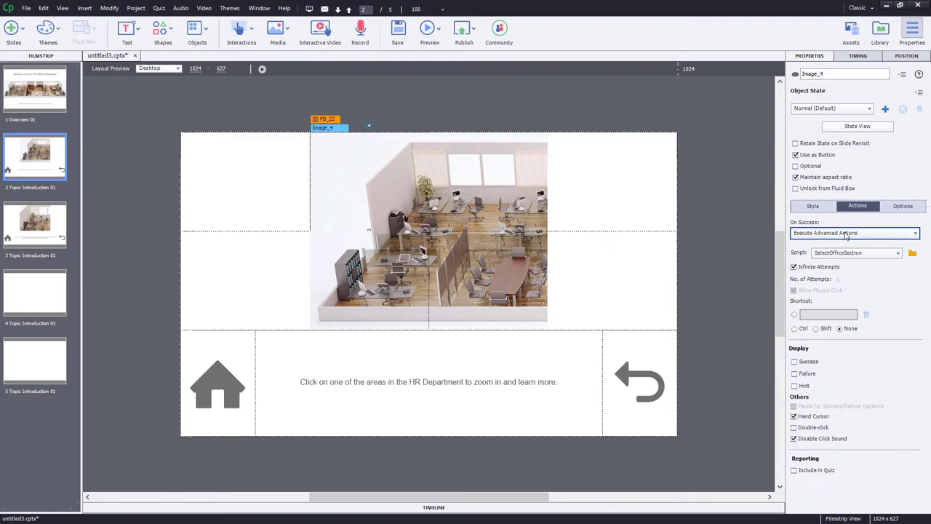
- Make the image button execute the SelectOfficeSection shared action, with image_03 as its image and description_03 as its description parameter
{"action": "left_click", "coordinate": [846, 234]}
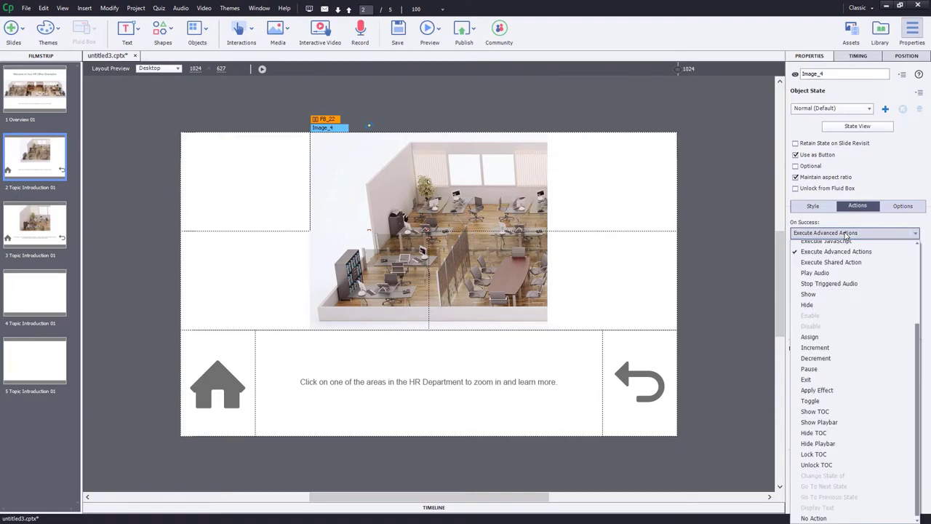
{"action": "left_click", "coordinate": [850, 262]}
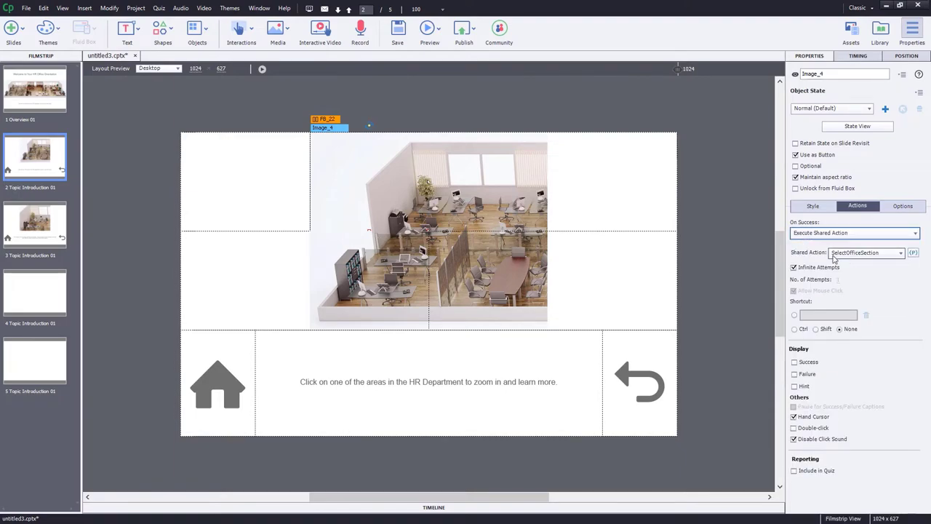
{"action": "left_click", "coordinate": [913, 254]}
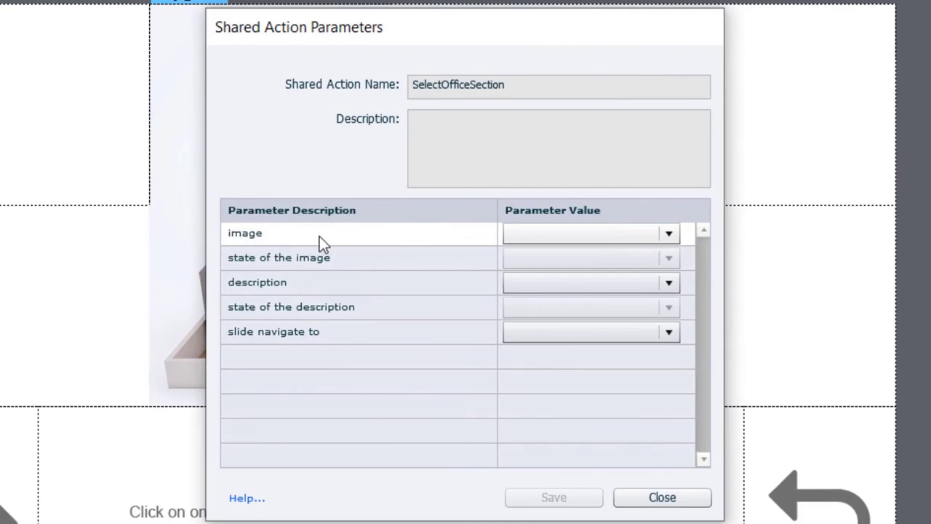
{"action": "left_click", "coordinate": [570, 233]}
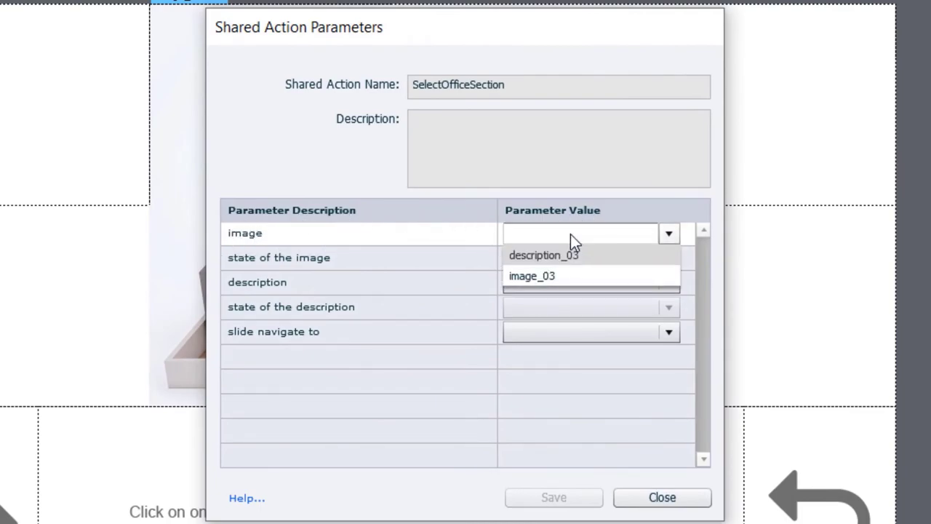
{"action": "left_click", "coordinate": [556, 277]}
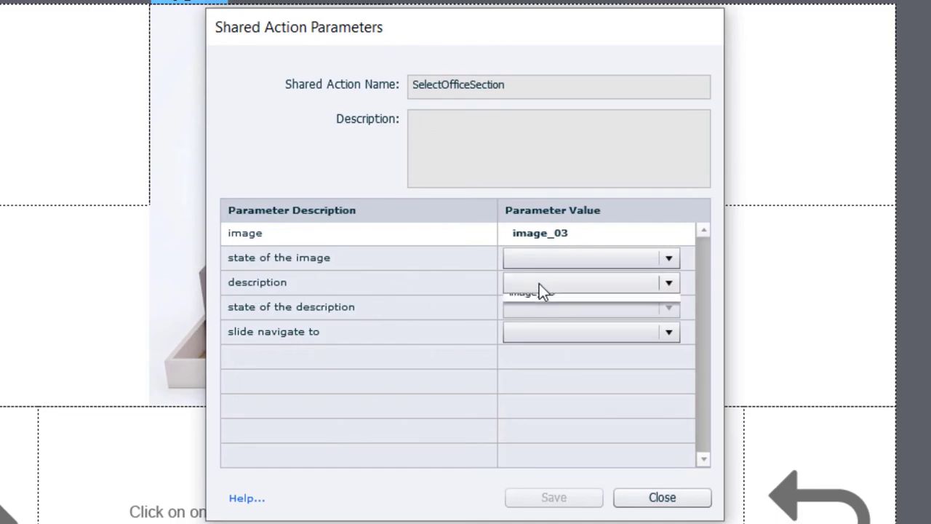
{"action": "left_click", "coordinate": [542, 284]}
{"action": "left_click", "coordinate": [553, 306]}
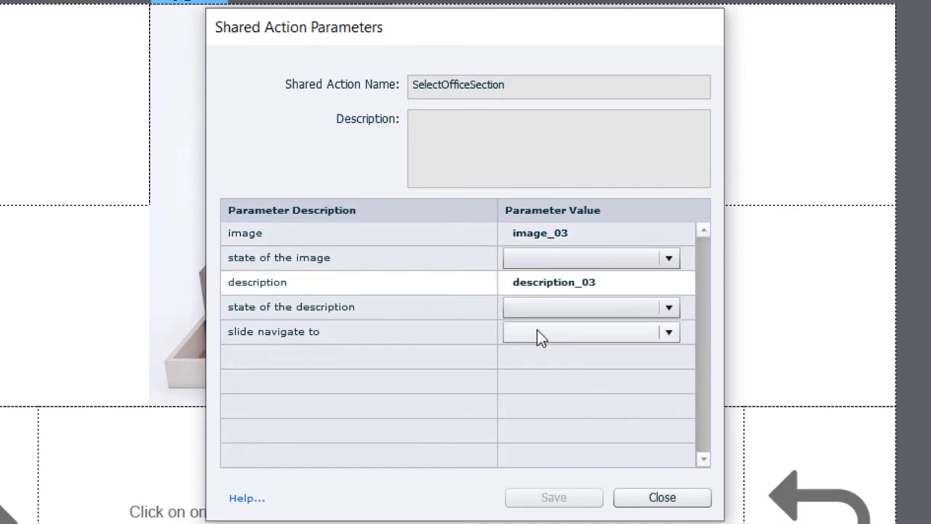
- Set both state parameters to Normal and the destination slide to 3 Topic Introduction 01, and save the parameters
{"action": "left_click", "coordinate": [558, 262]}
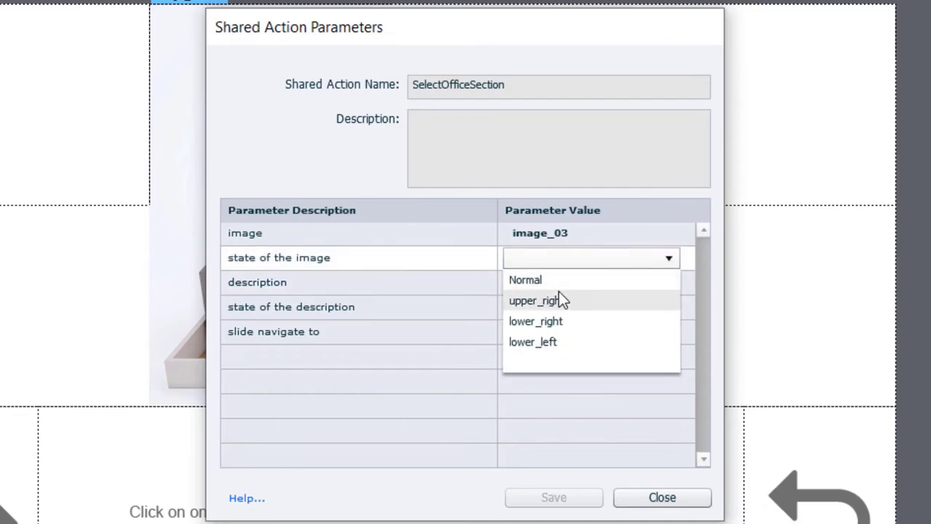
{"action": "left_click", "coordinate": [555, 279]}
{"action": "left_click", "coordinate": [553, 306]}
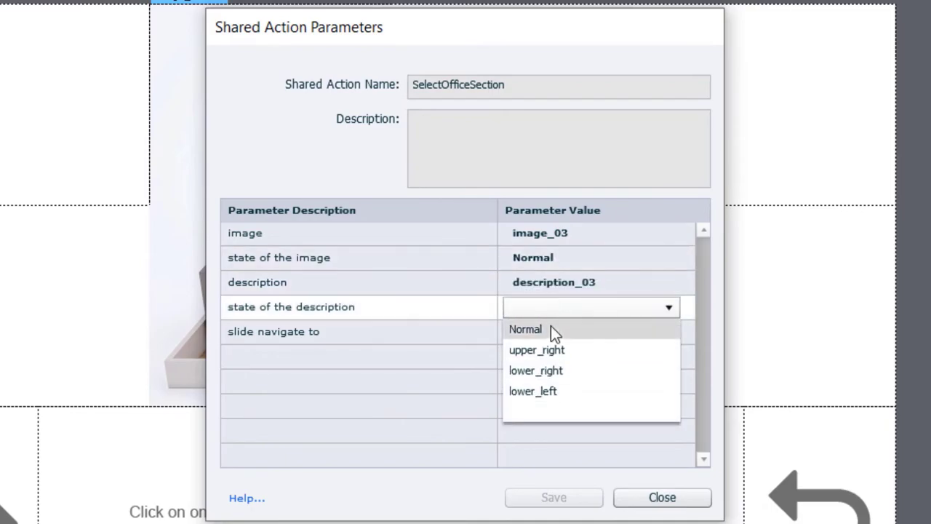
{"action": "left_click", "coordinate": [551, 327]}
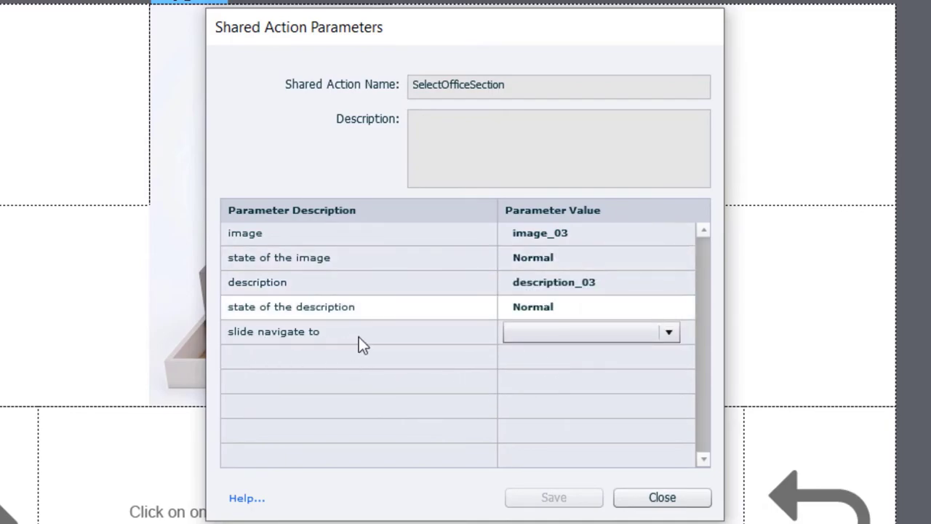
{"action": "left_click", "coordinate": [550, 332]}
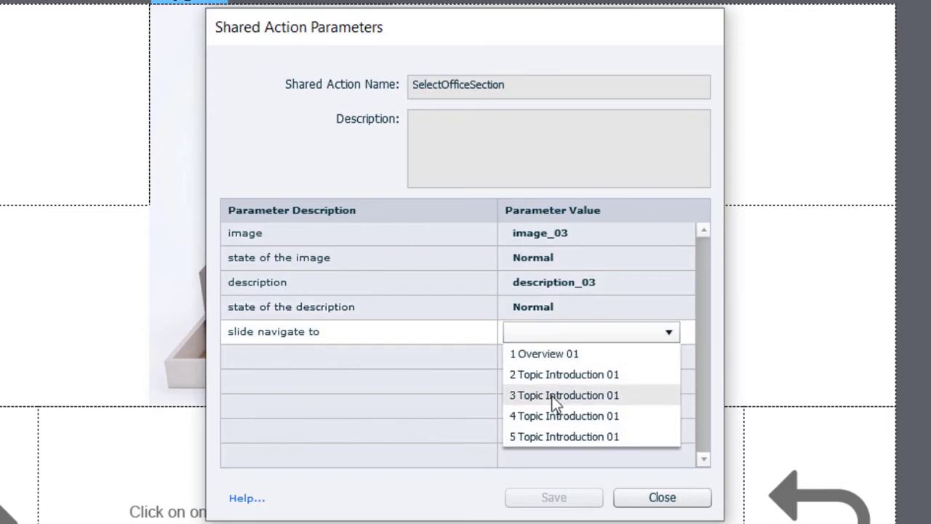
{"action": "left_click", "coordinate": [554, 396]}
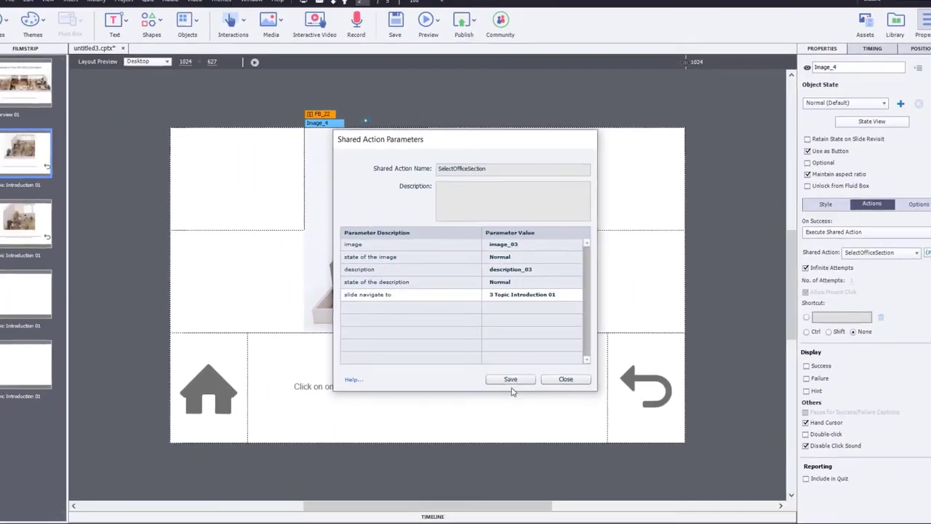
{"action": "left_click", "coordinate": [541, 464]}
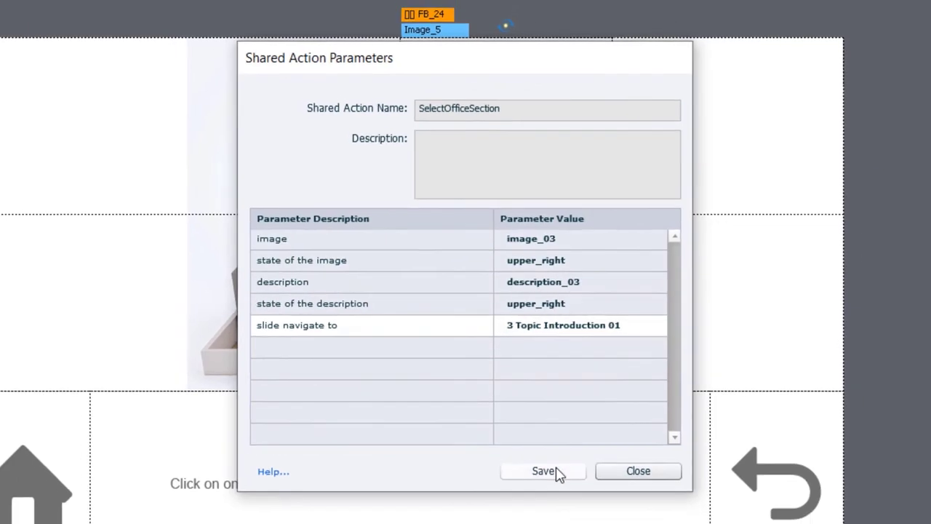
- Save the shared action parameters for the upper-right office image button
{"action": "left_click", "coordinate": [554, 483]}
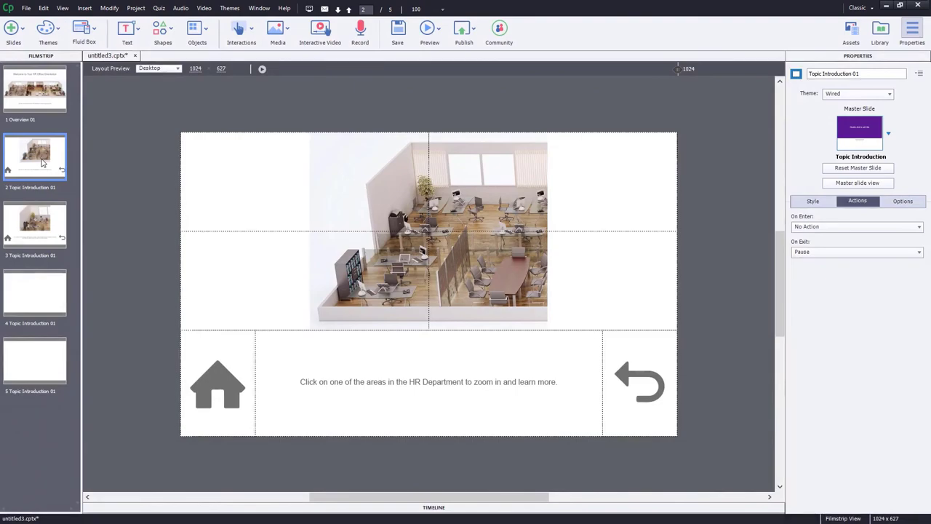